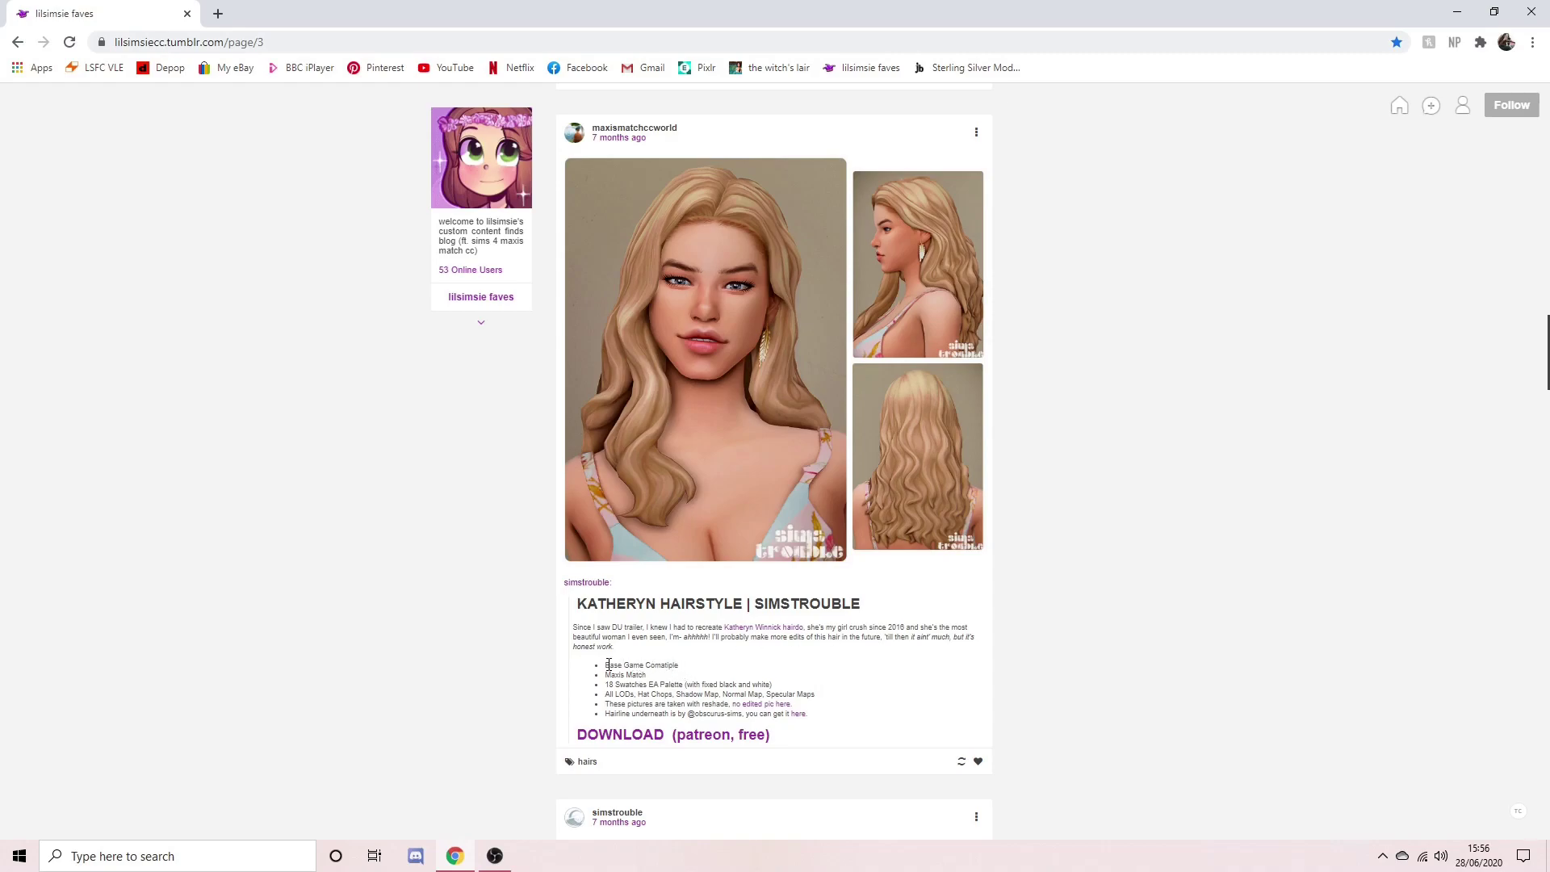
Download simstrouble_FemaleHair_Katheryn.package from the Patreon post linked under the Katheryn hairstyle.
{"action": "left_click_drag", "start_coordinate": [606, 664], "coordinate": [682, 672]}
{"action": "left_click", "coordinate": [608, 673]}
{"action": "left_click", "coordinate": [633, 737]}
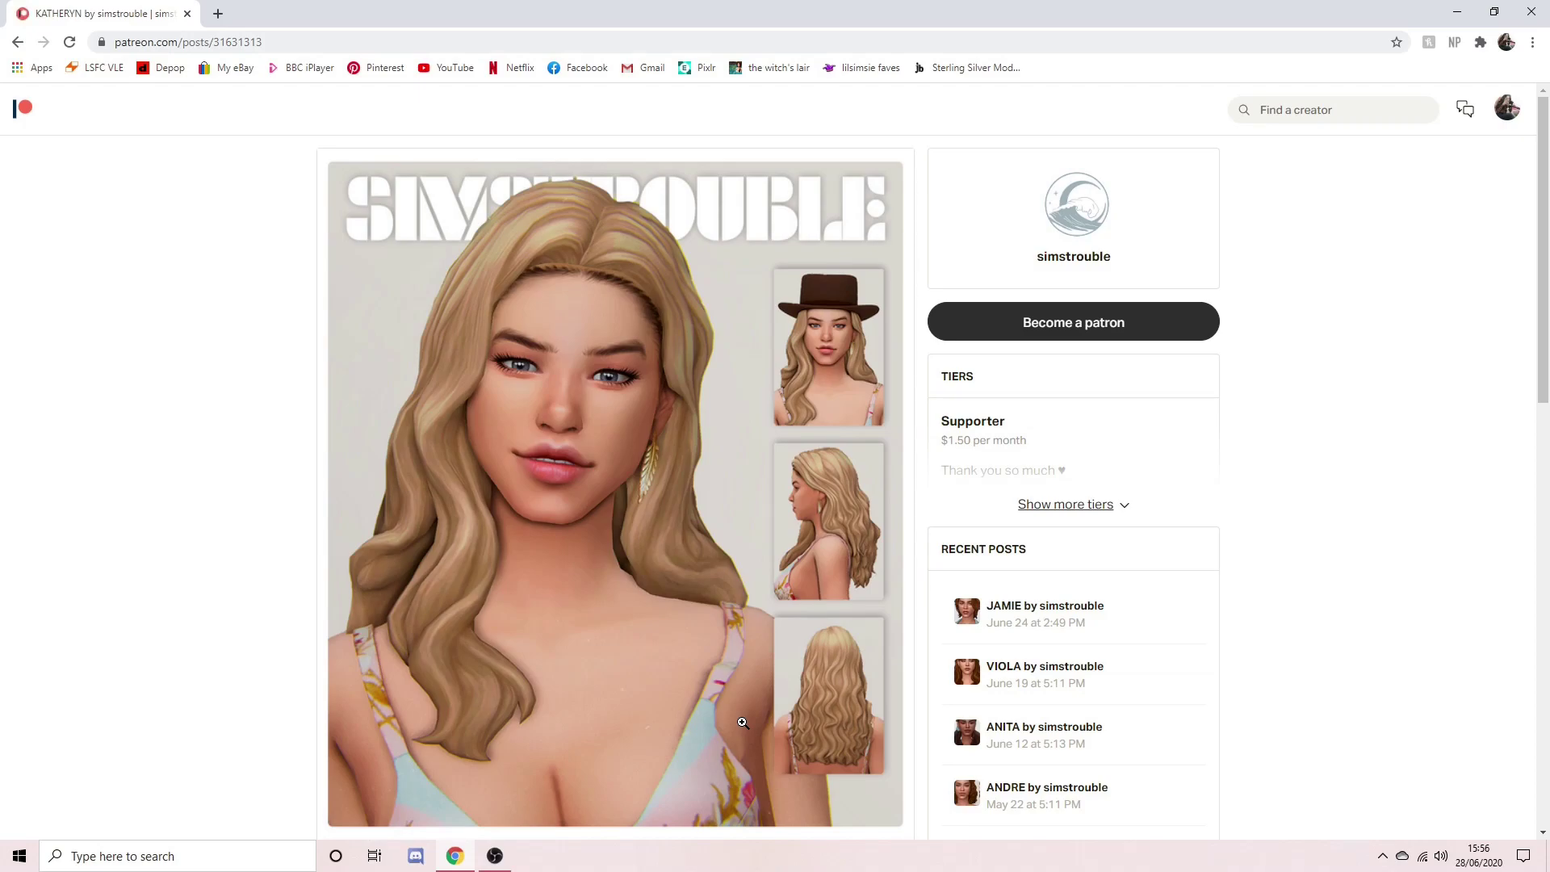
{"action": "scroll", "coordinate": [743, 722], "scroll_direction": "down", "scroll_amount": 6}
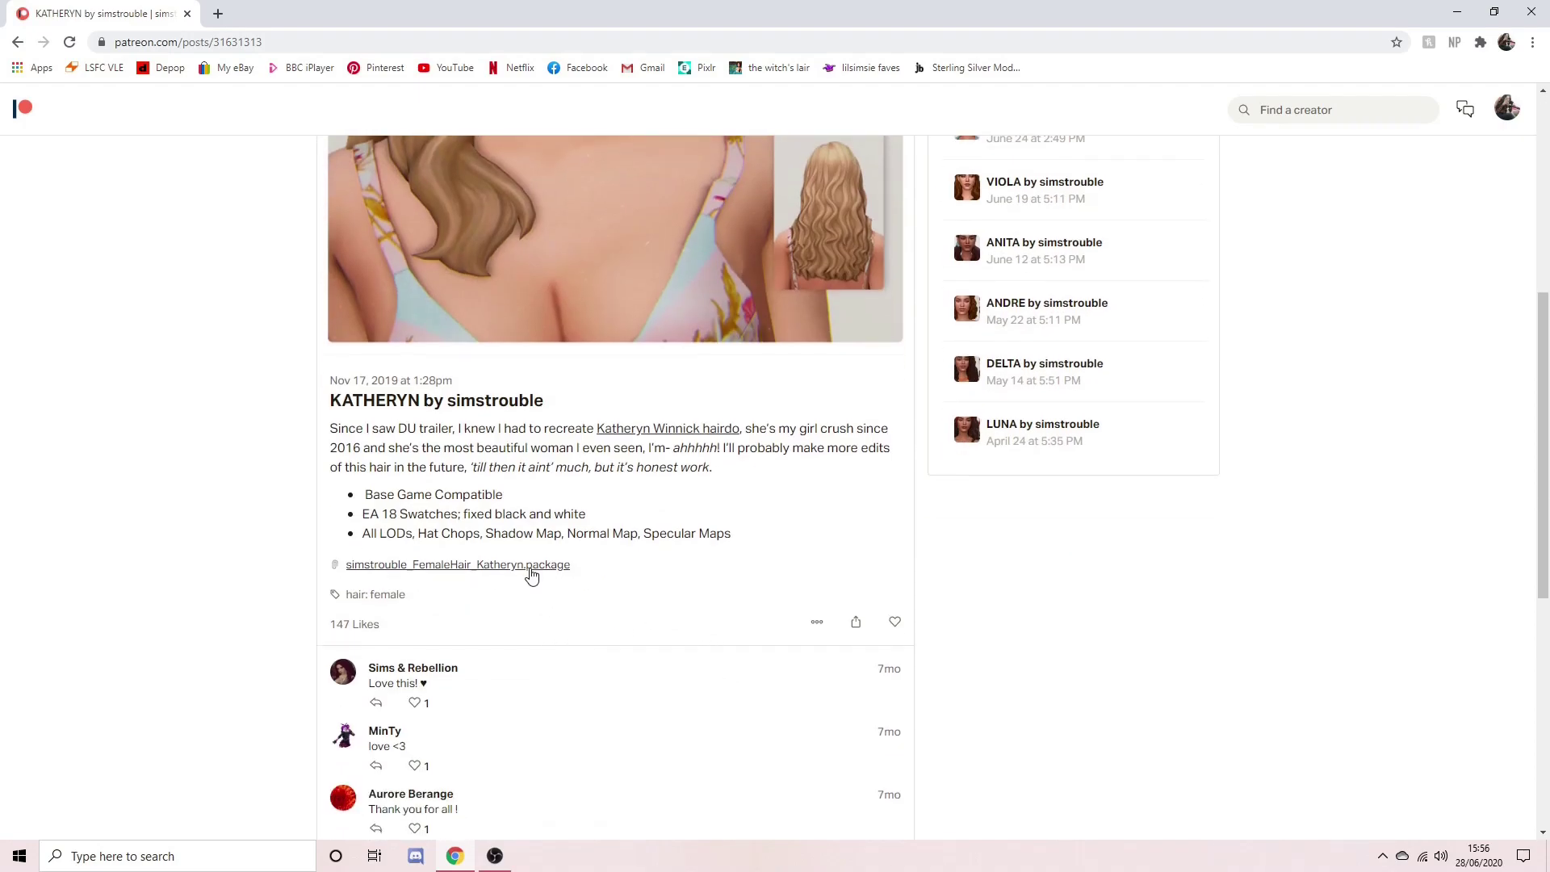
{"action": "left_click", "coordinate": [532, 573]}
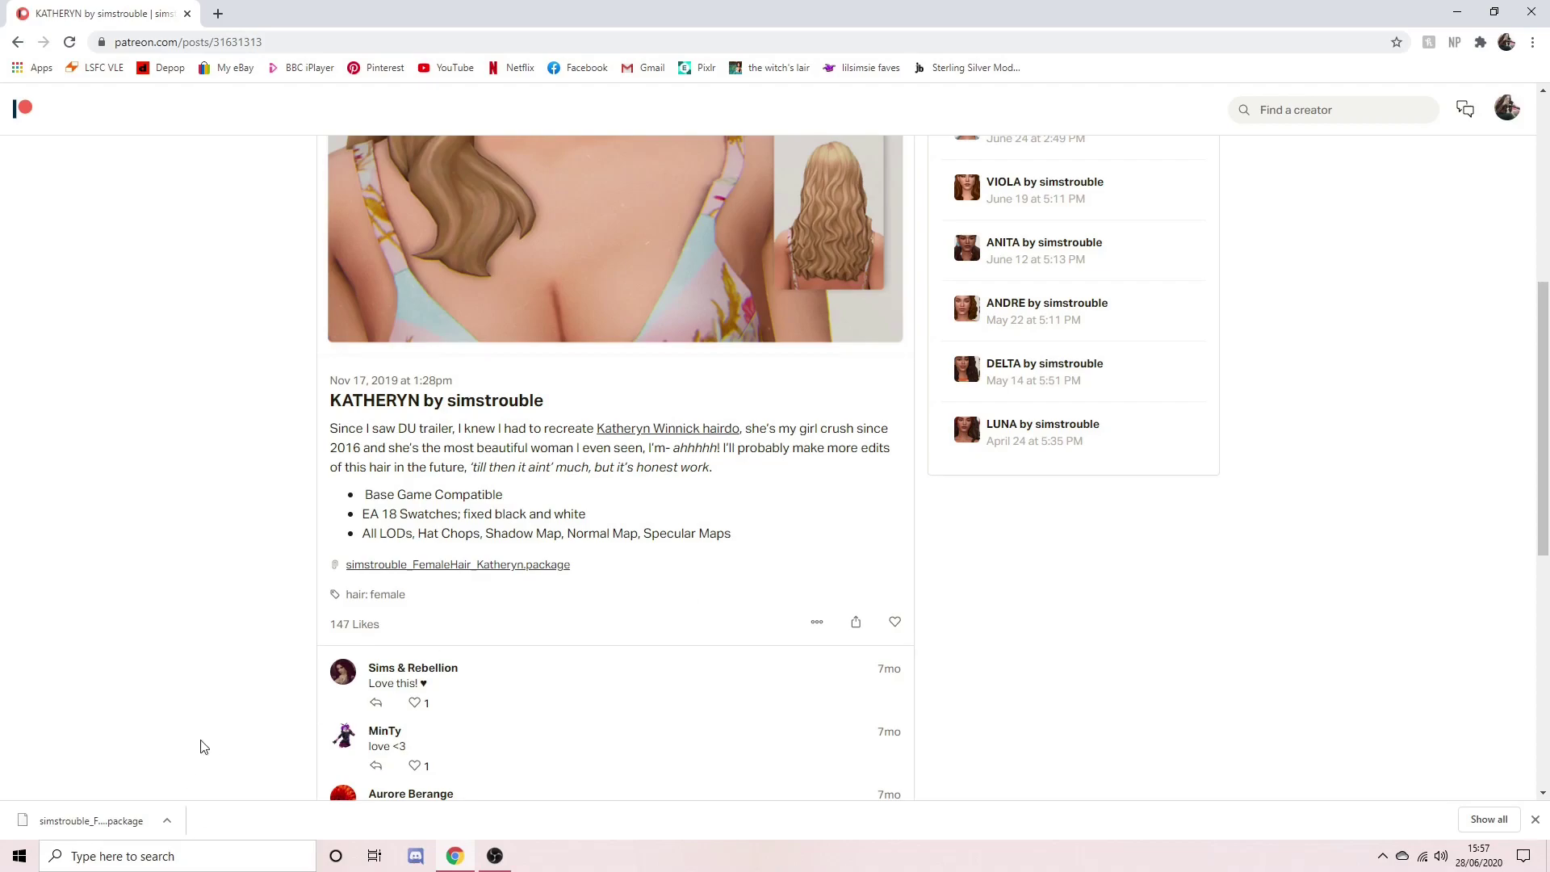
Show the downloaded Katheryn hair package in its folder and place the window beside free screen space.
{"action": "left_click", "coordinate": [166, 822]}
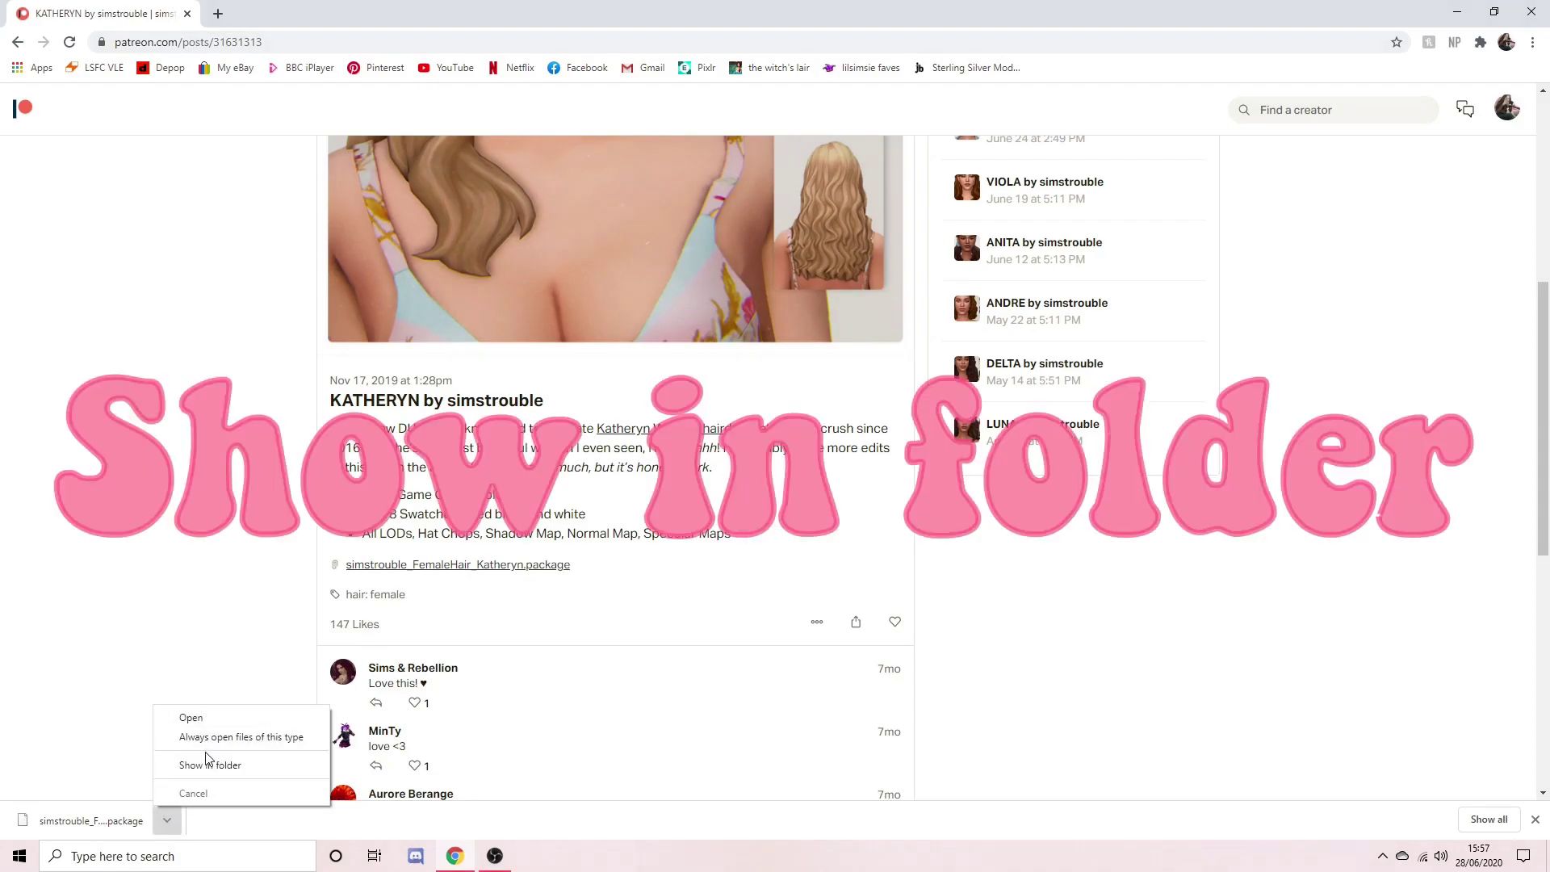
{"action": "left_click", "coordinate": [210, 765]}
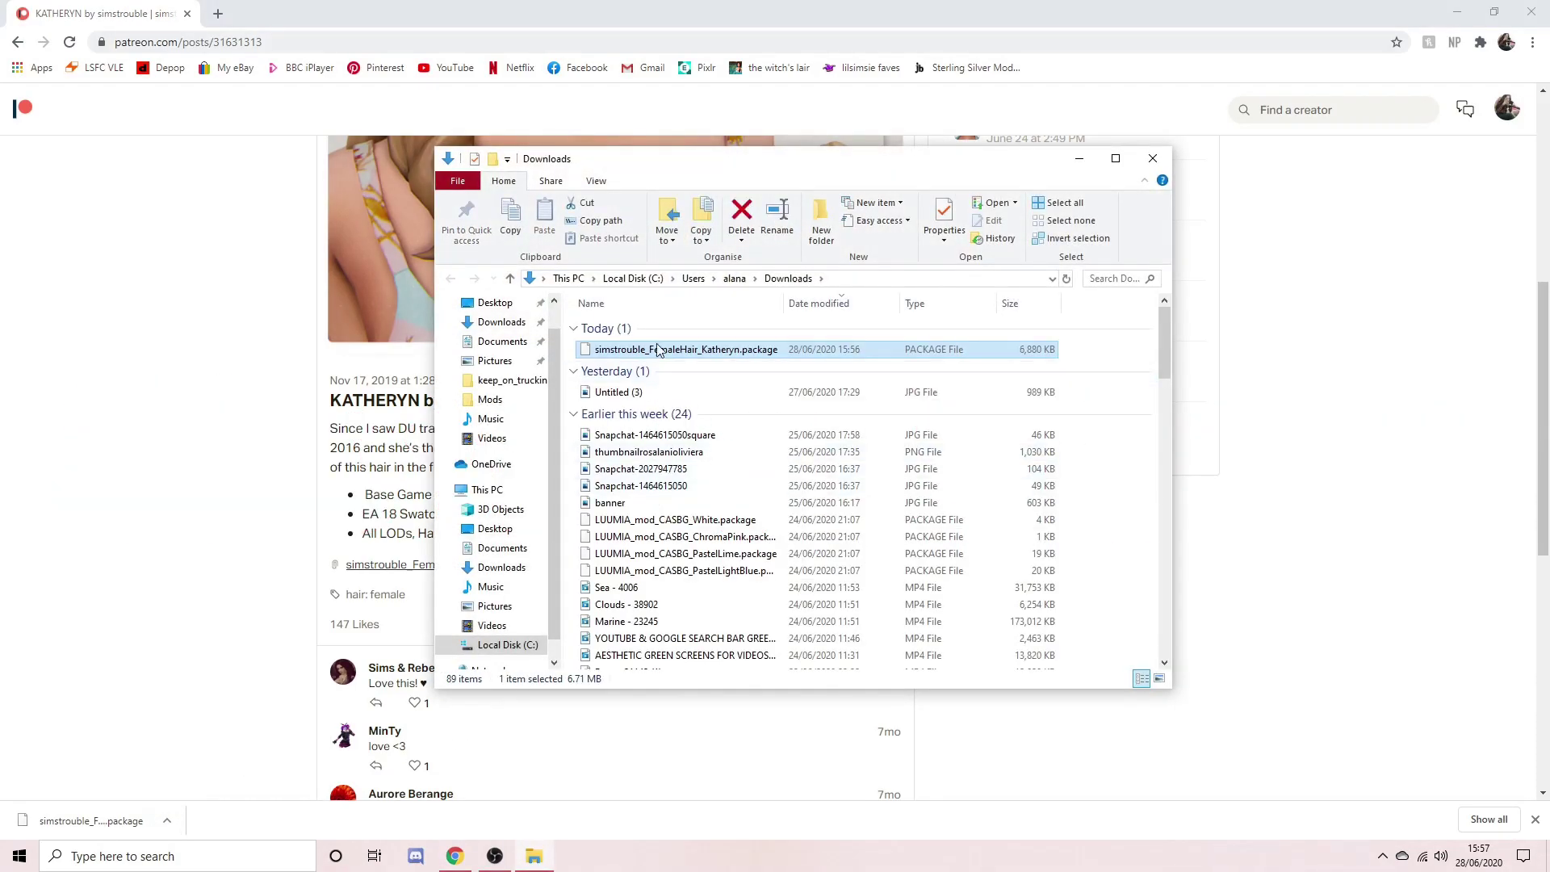
{"action": "left_click_drag", "start_coordinate": [850, 171], "coordinate": [483, 137]}
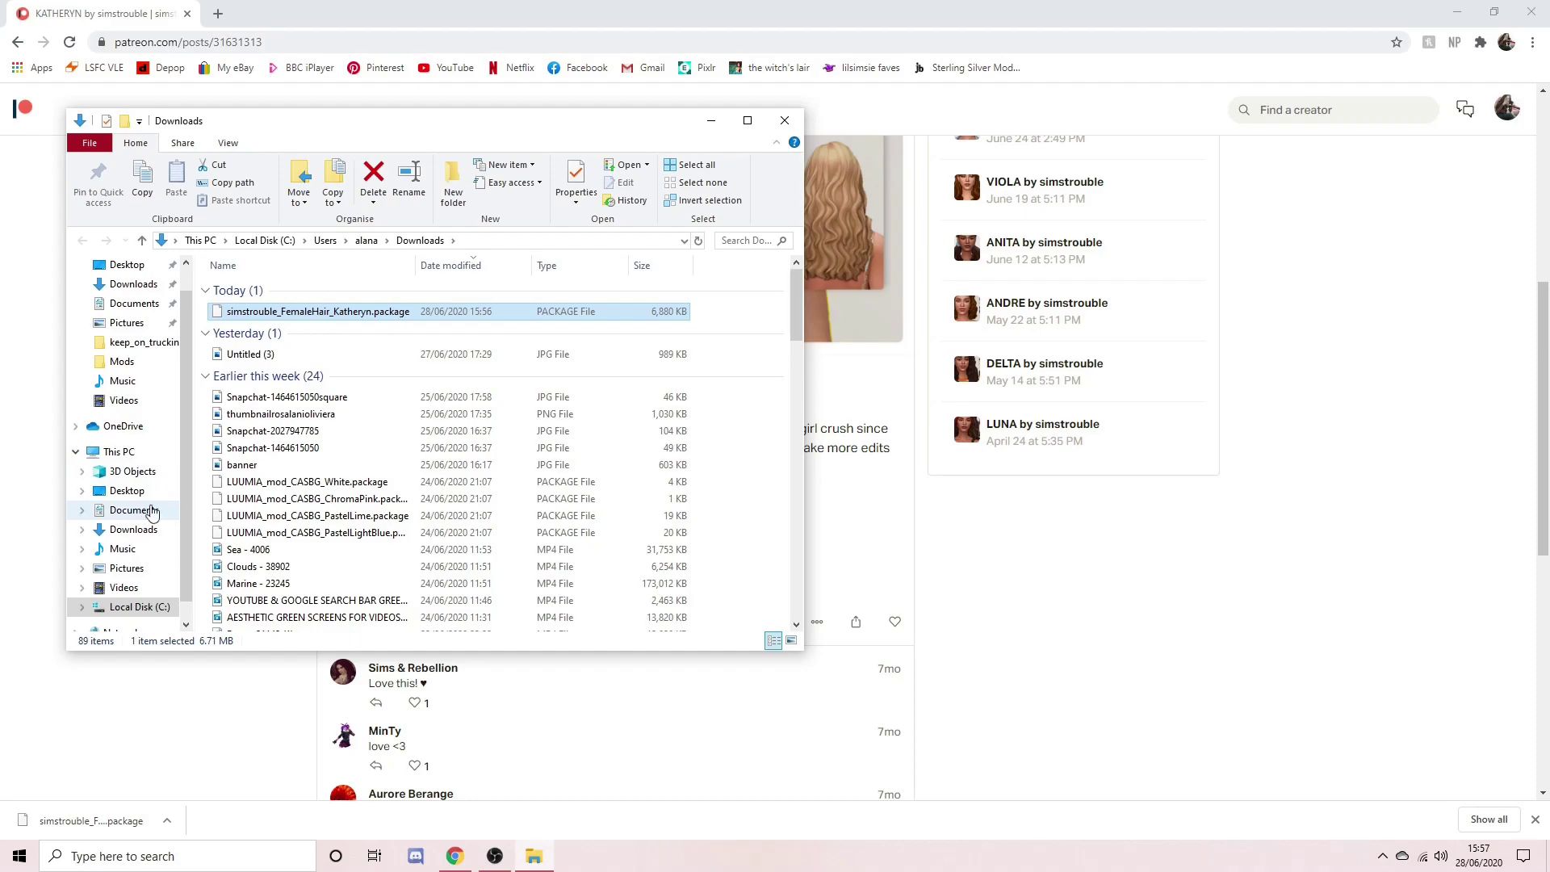
Open Documents > Electronic Arts > The Sims 4 > Mods in a second File Explorer window beside the Downloads window.
{"action": "key", "text": "super+e"}
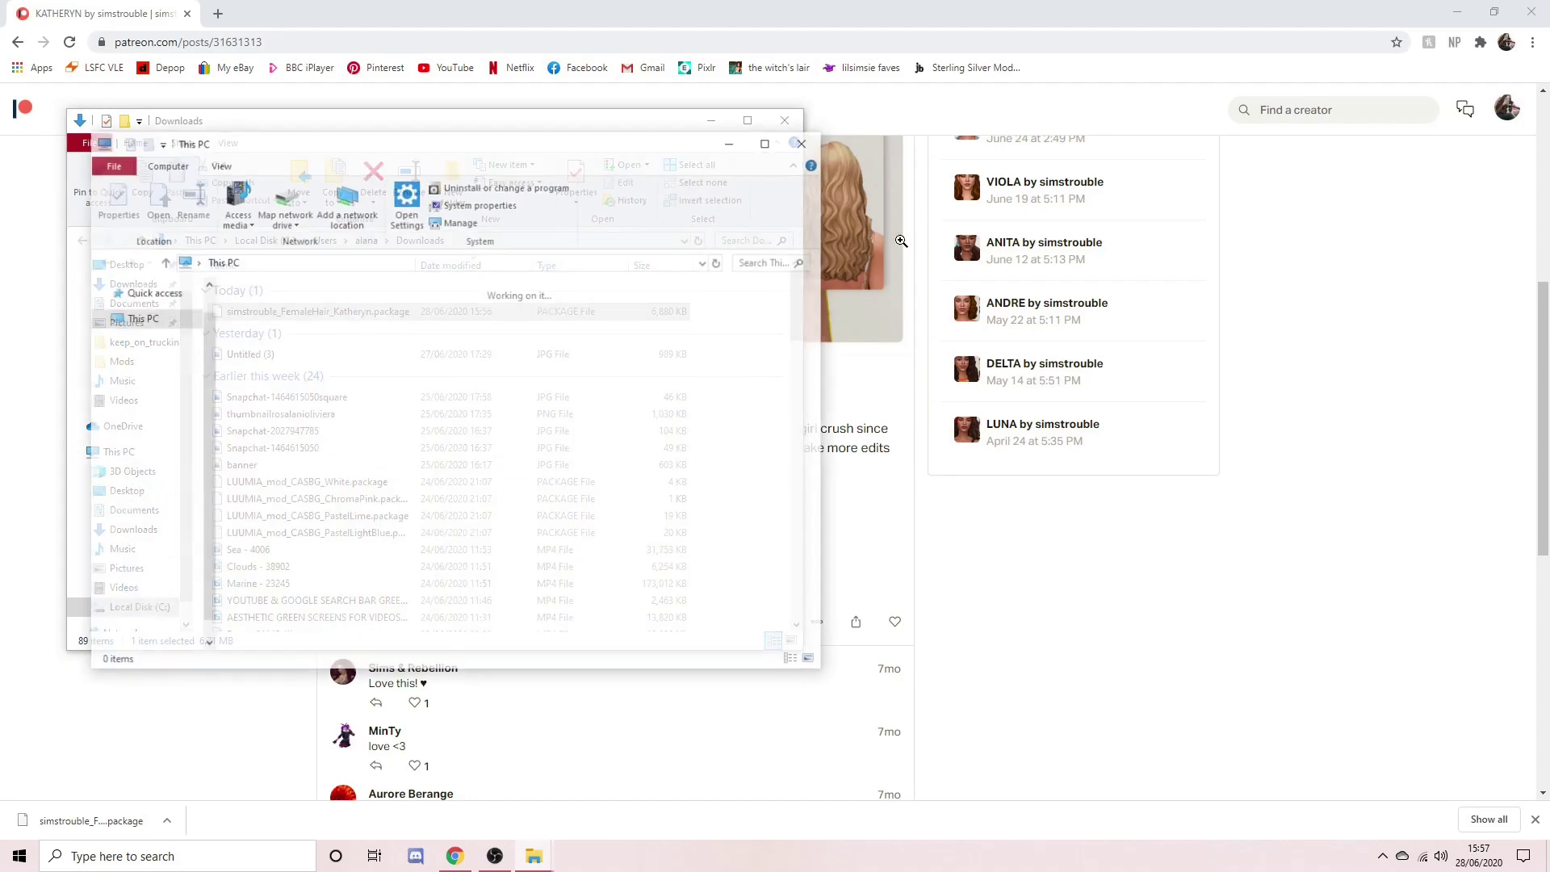
{"action": "left_click_drag", "start_coordinate": [654, 154], "coordinate": [1349, 128]}
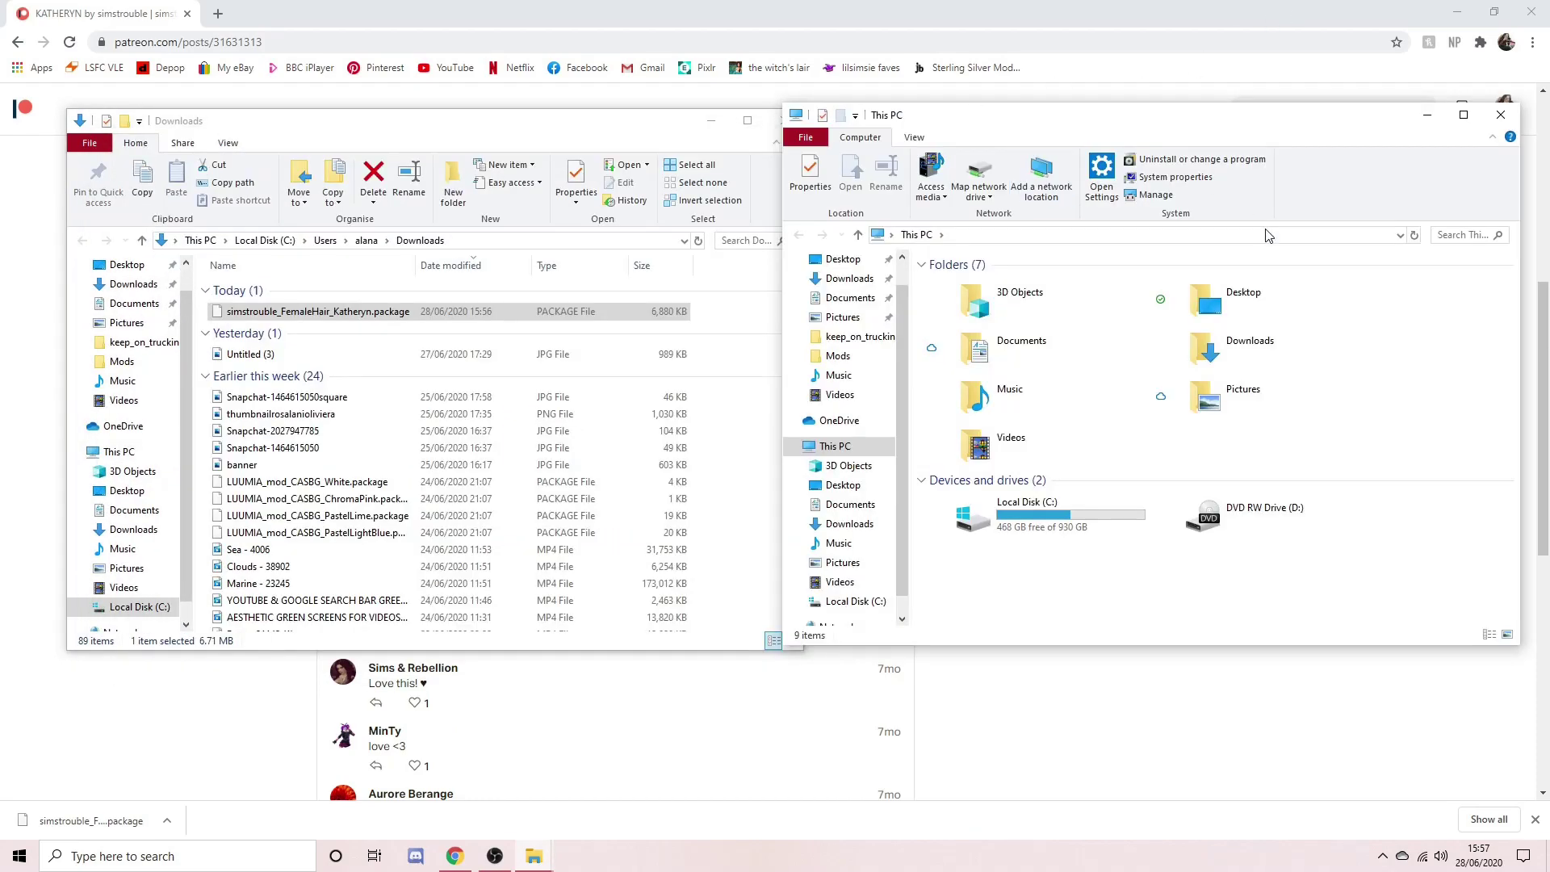
{"action": "double_click", "coordinate": [1019, 352]}
{"action": "double_click", "coordinate": [990, 300]}
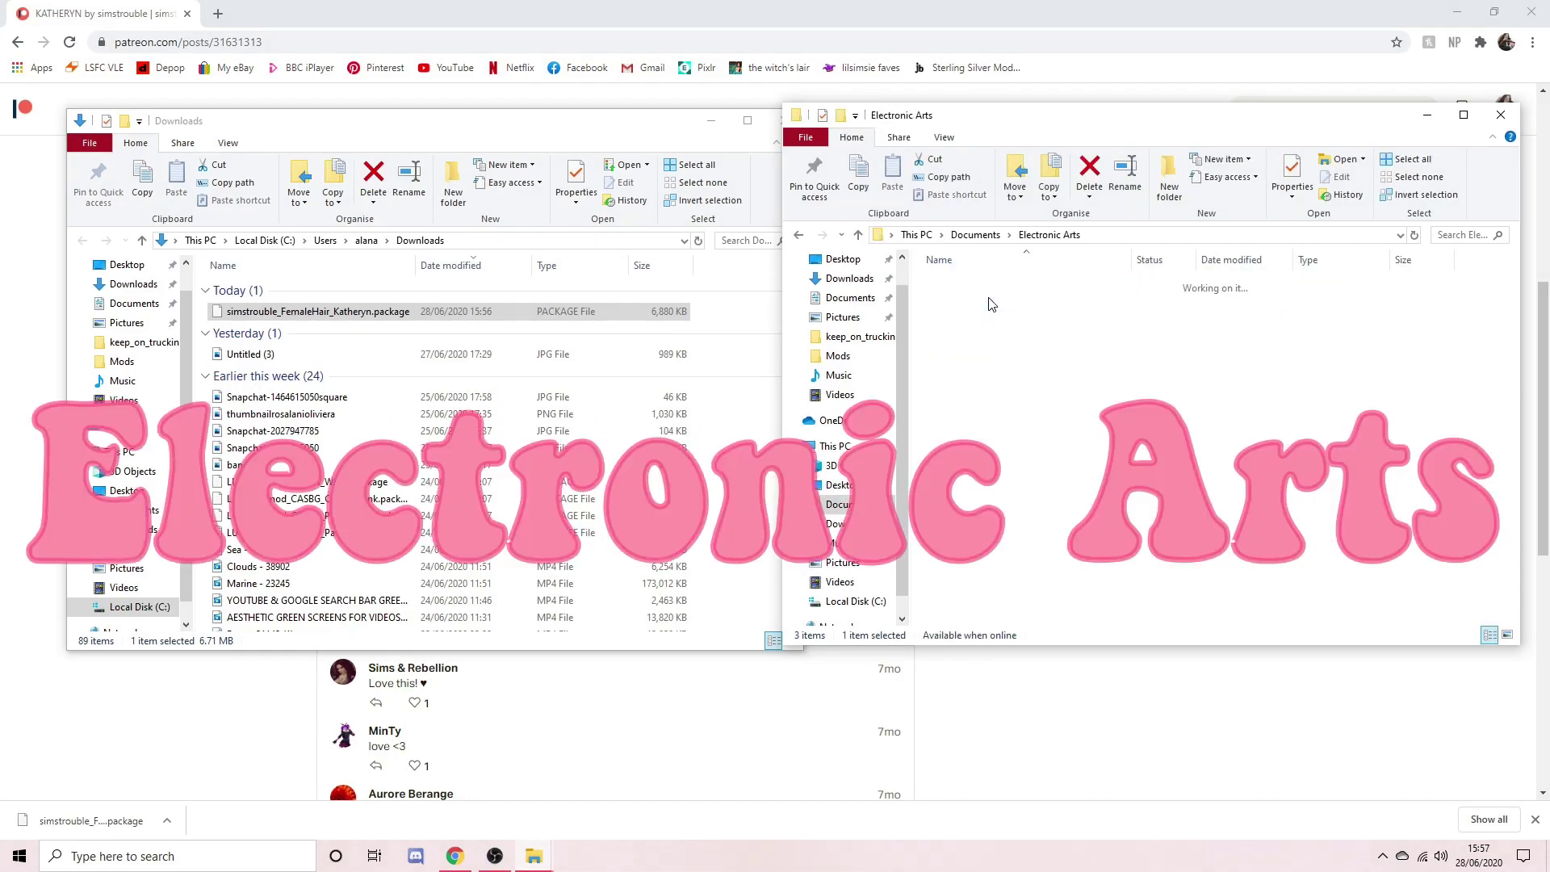
{"action": "double_click", "coordinate": [989, 288]}
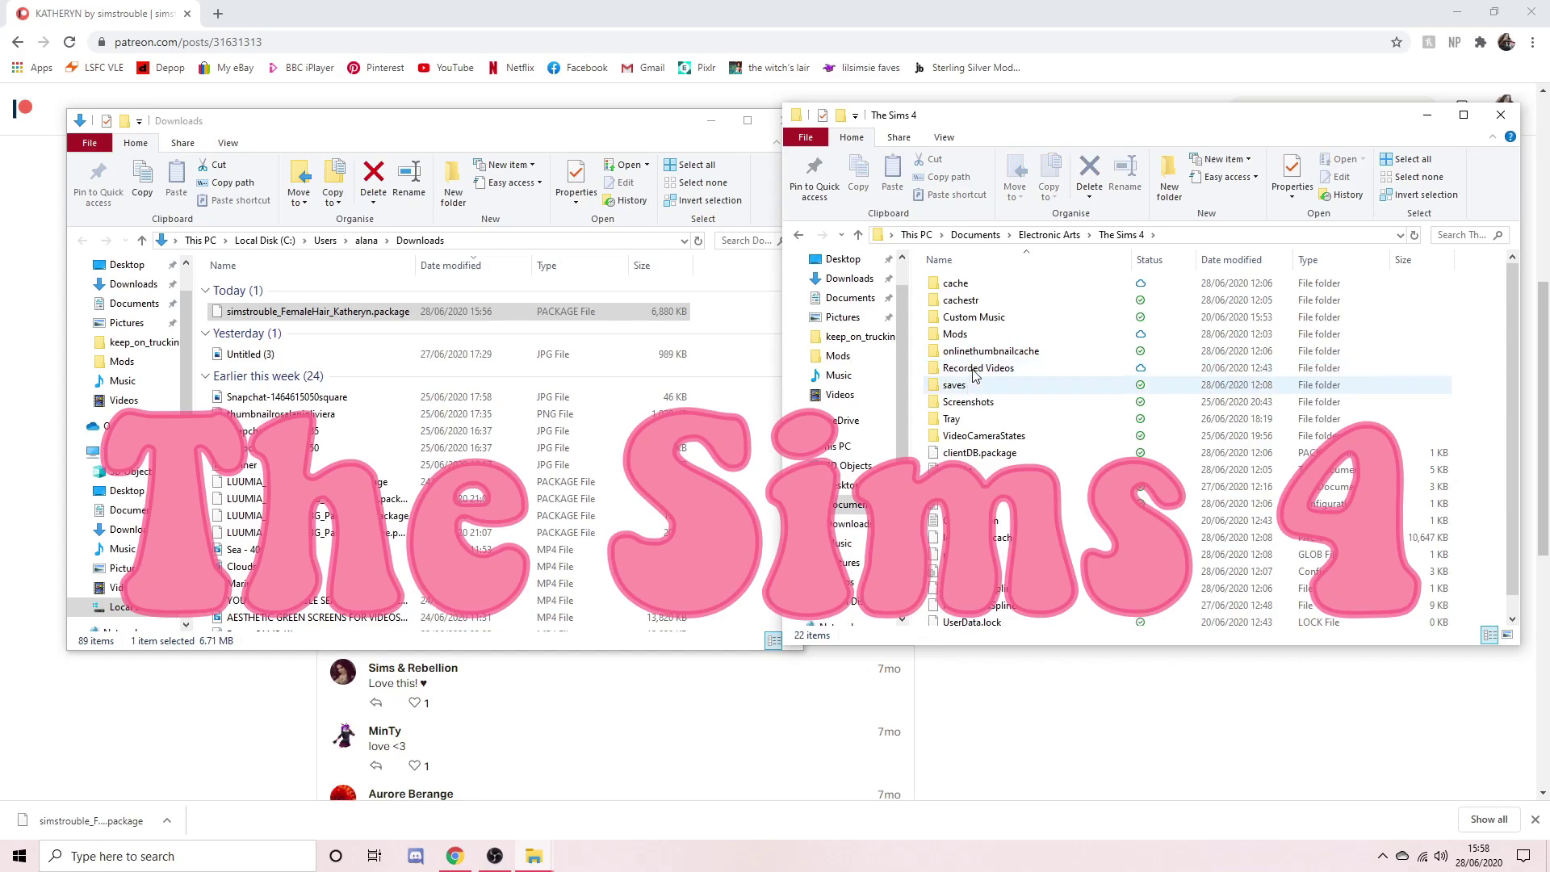
{"action": "double_click", "coordinate": [956, 334]}
Move simstrouble_FemaleHair_Katheryn.package from Downloads into the Mods folder and close the Downloads window.
{"action": "scroll", "coordinate": [1046, 358], "scroll_direction": "down", "scroll_amount": 5}
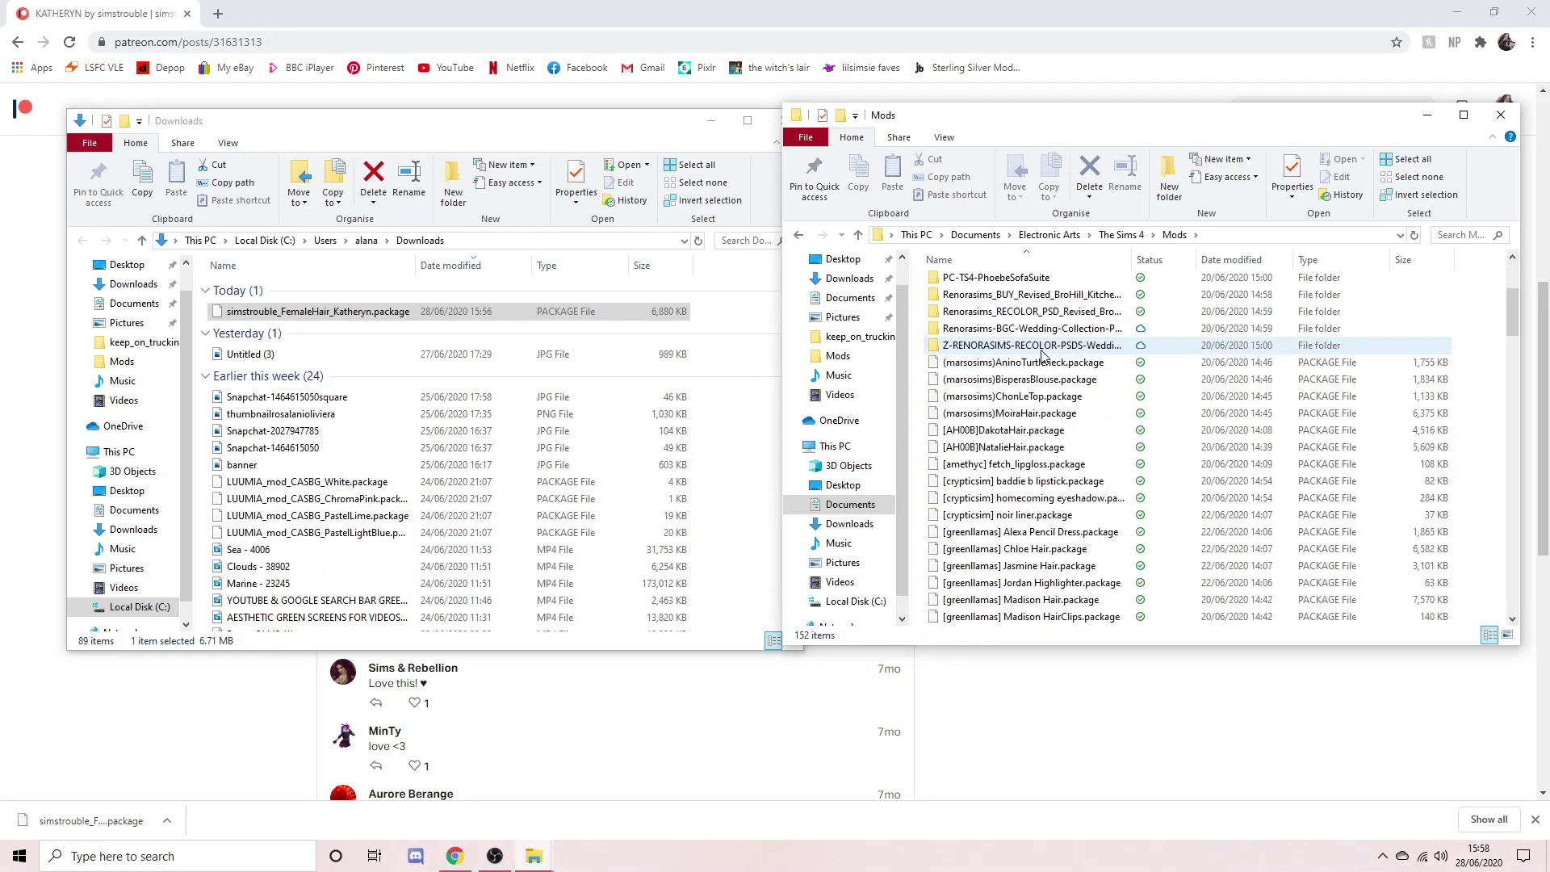
{"action": "scroll", "coordinate": [1044, 358], "scroll_direction": "down", "scroll_amount": 8}
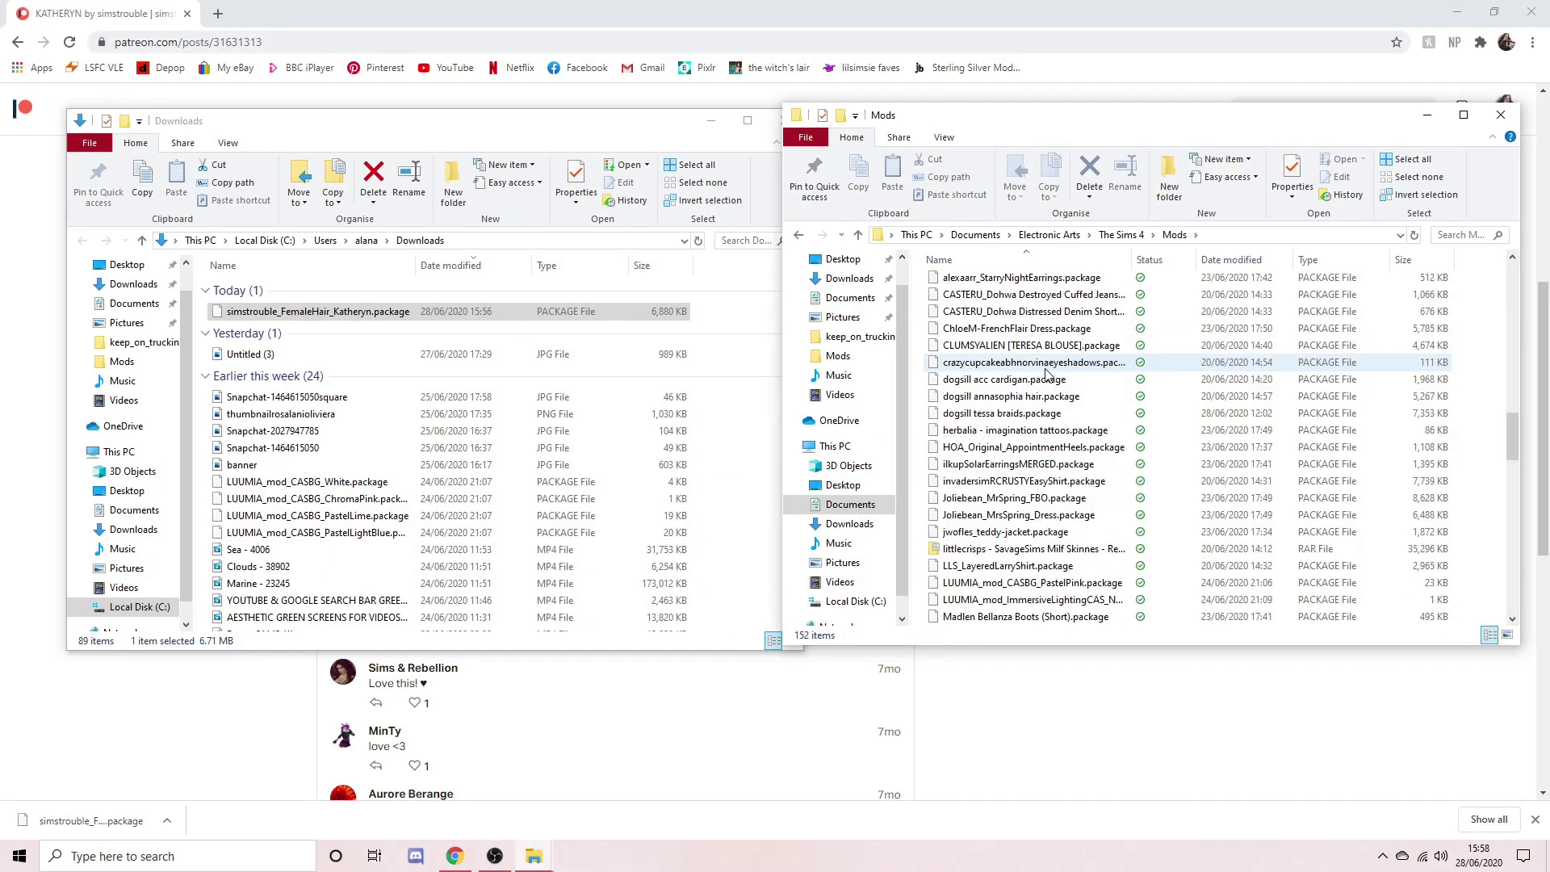
{"action": "scroll", "coordinate": [1046, 373], "scroll_direction": "down", "scroll_amount": 7}
{"action": "left_click", "coordinate": [1279, 314]}
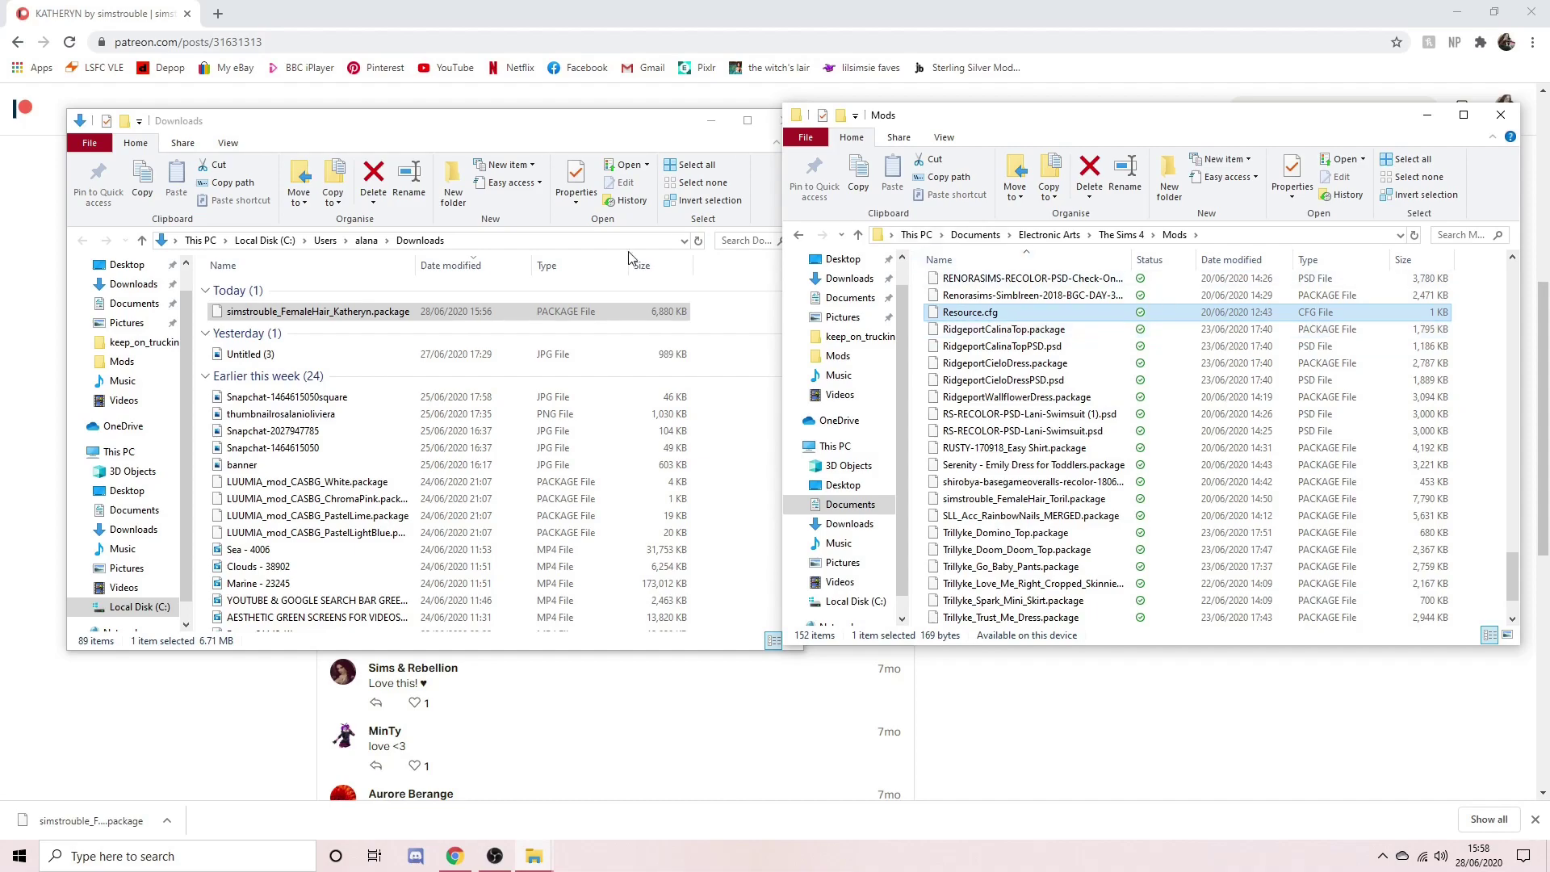
{"action": "left_click_drag", "start_coordinate": [442, 318], "coordinate": [997, 327]}
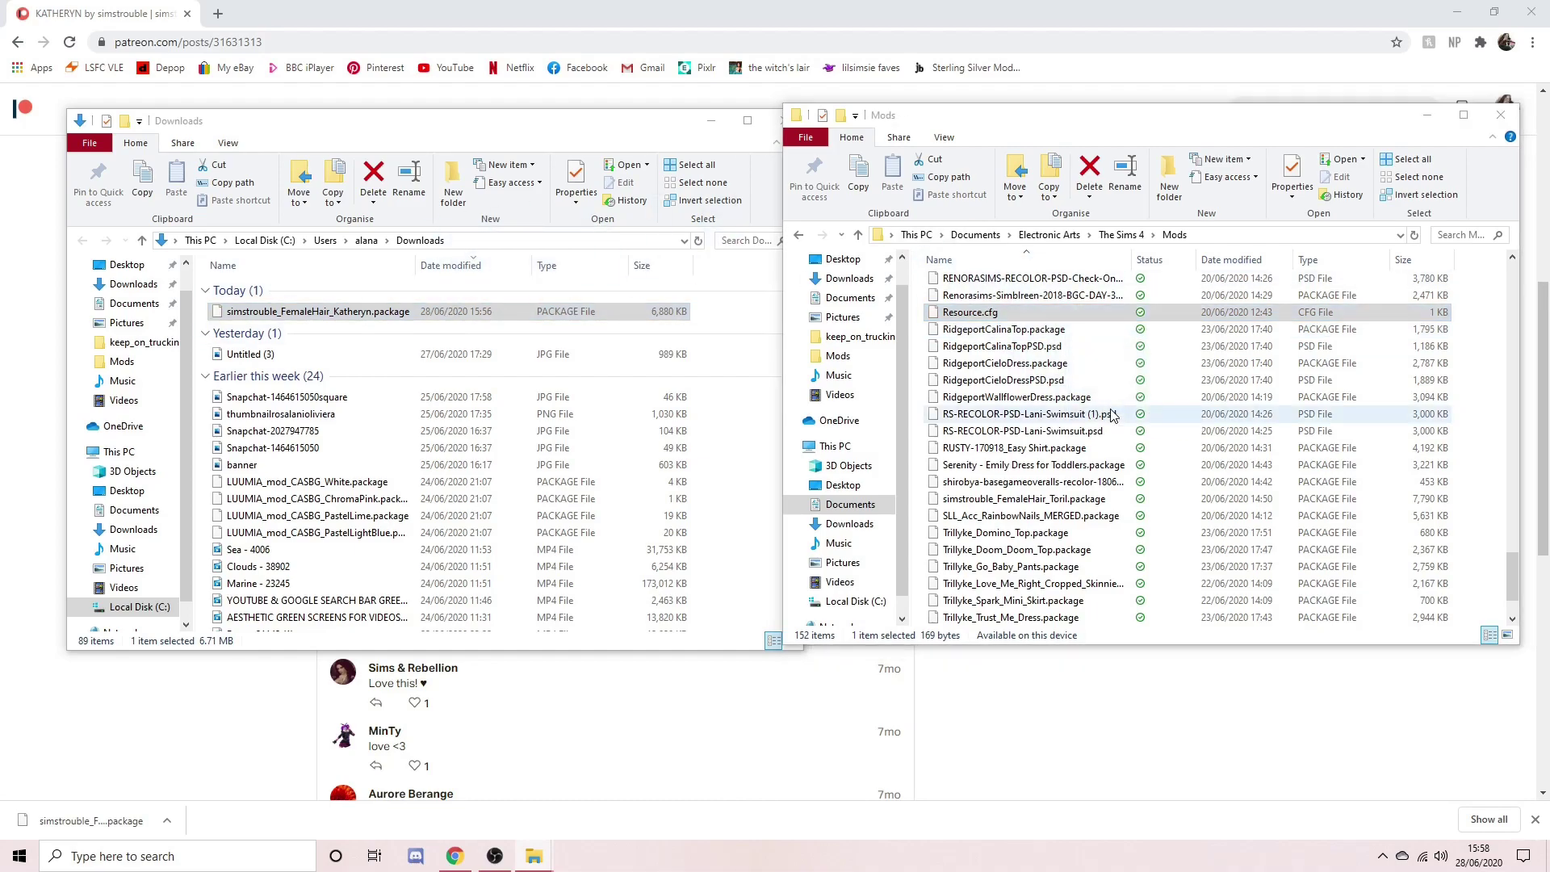
{"action": "left_click", "coordinate": [773, 120]}
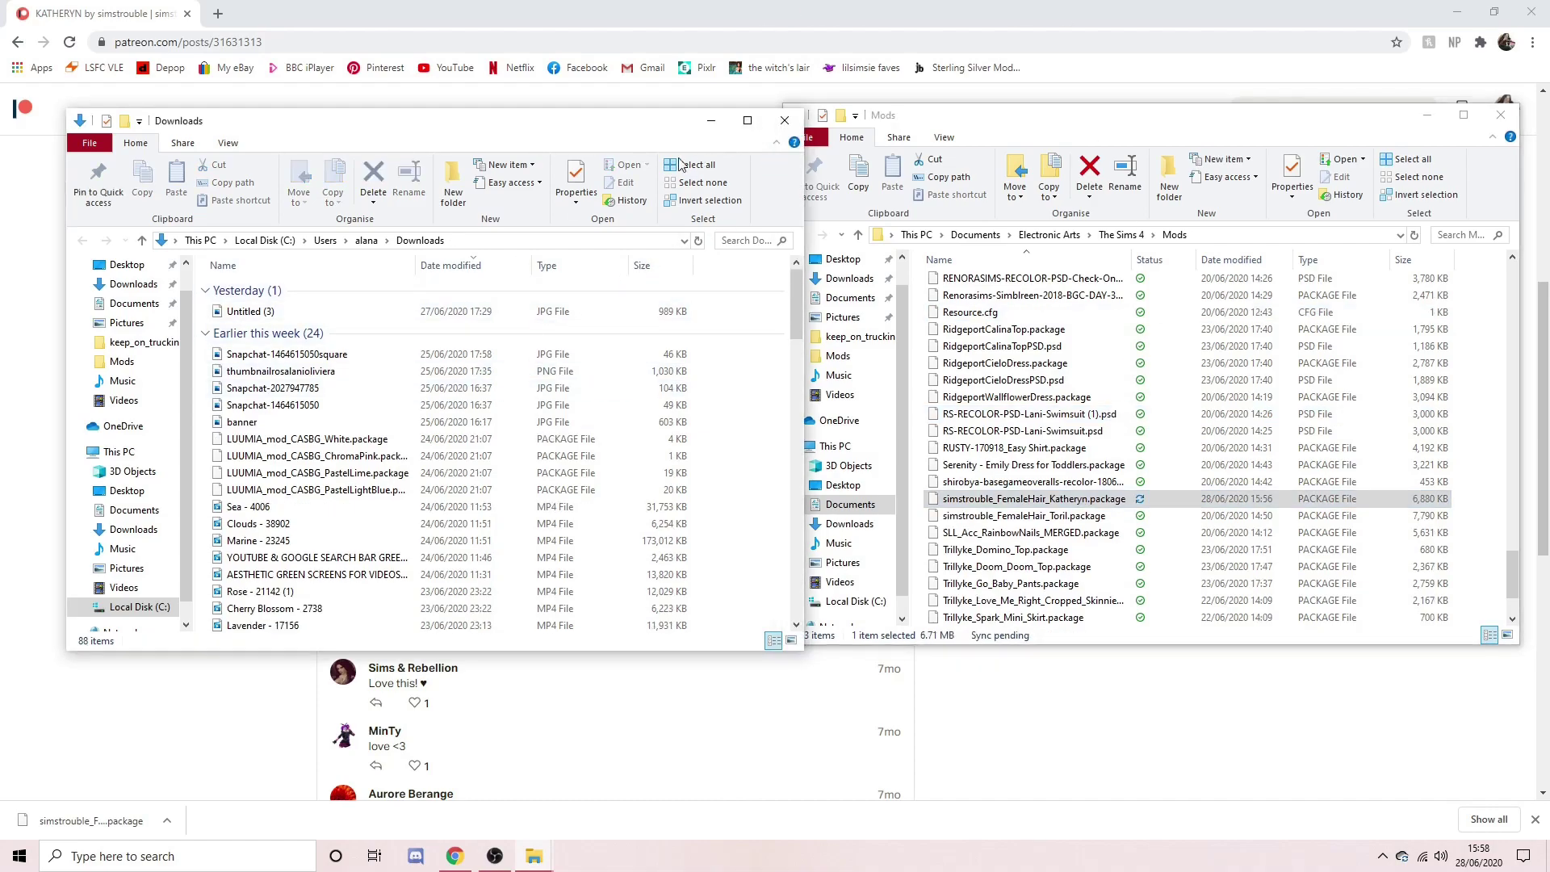
{"action": "left_click", "coordinate": [786, 120]}
Check the Katheryn hair package in the Mods folder, and close the folder window and the browser.
{"action": "left_click_drag", "start_coordinate": [979, 121], "coordinate": [444, 139]}
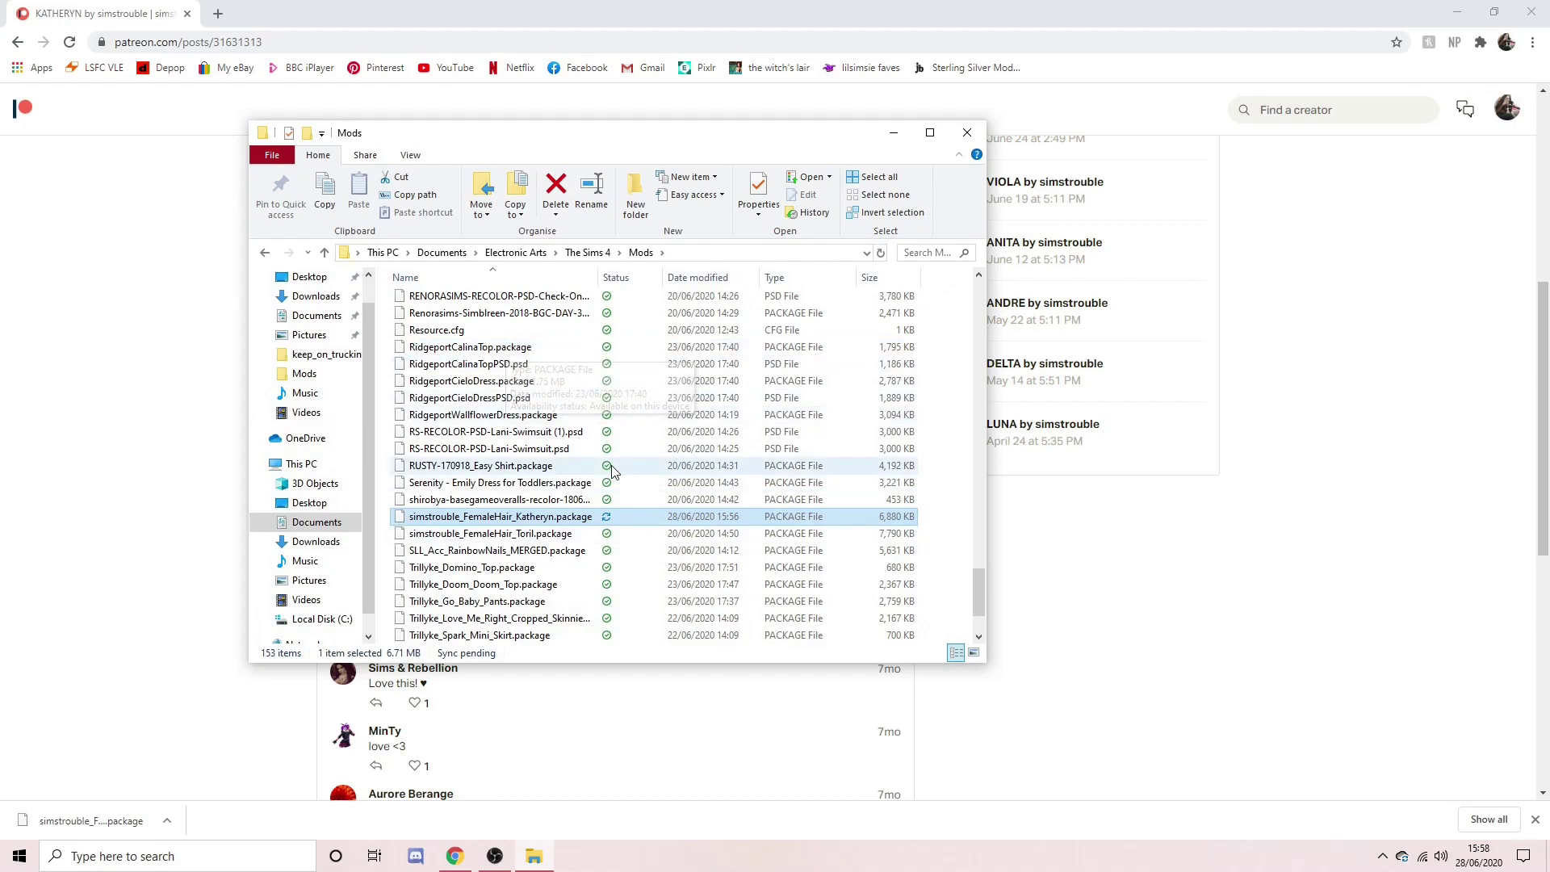
{"action": "scroll", "coordinate": [976, 595], "scroll_direction": "down", "scroll_amount": 2}
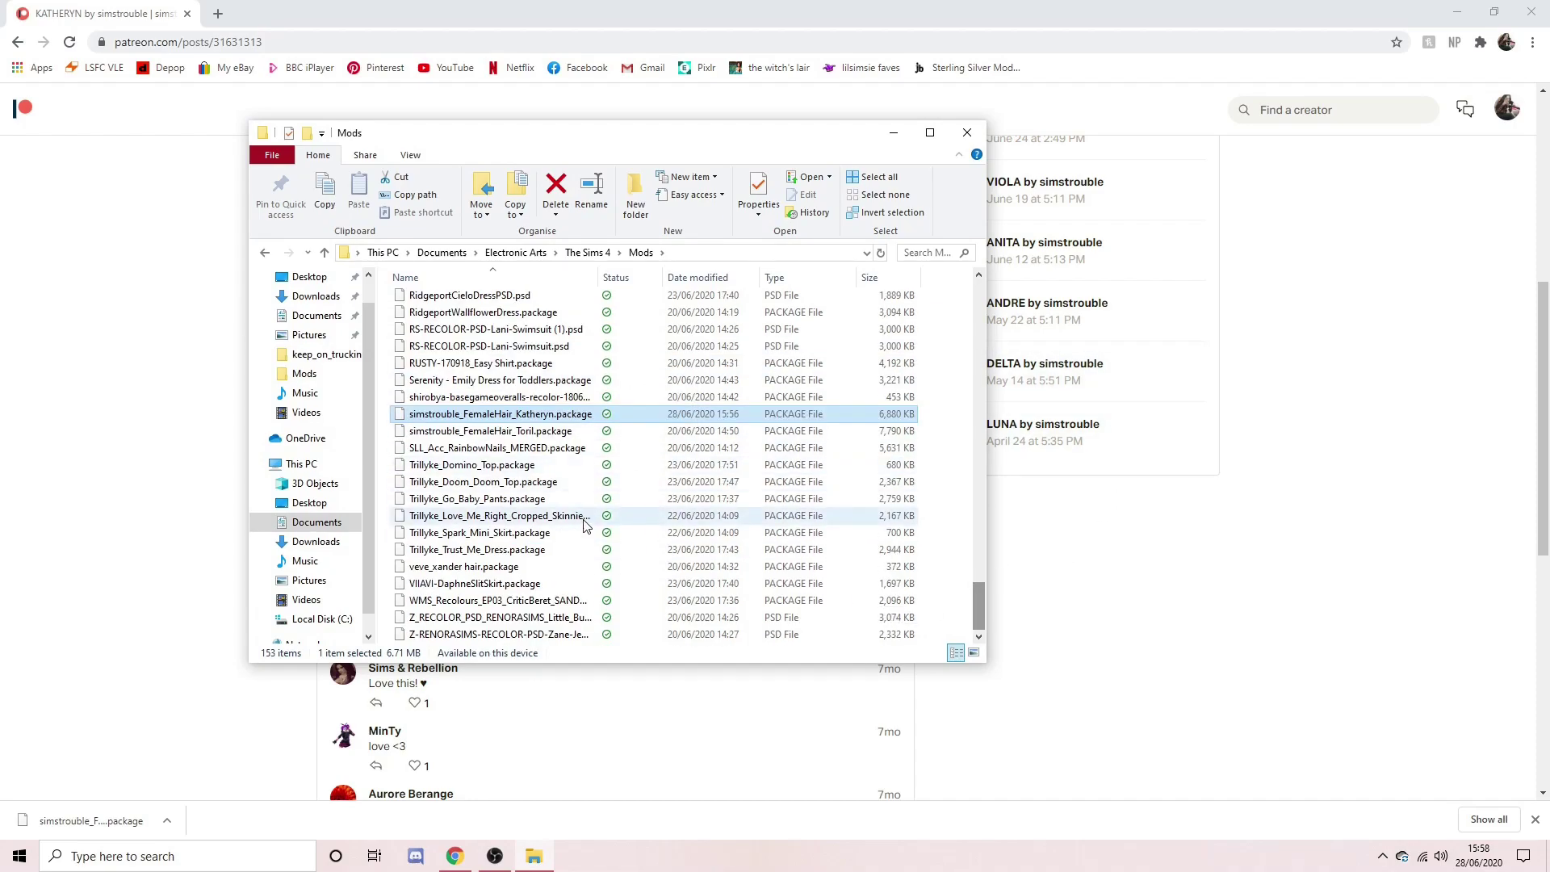
{"action": "left_click_drag", "start_coordinate": [982, 591], "coordinate": [983, 560]}
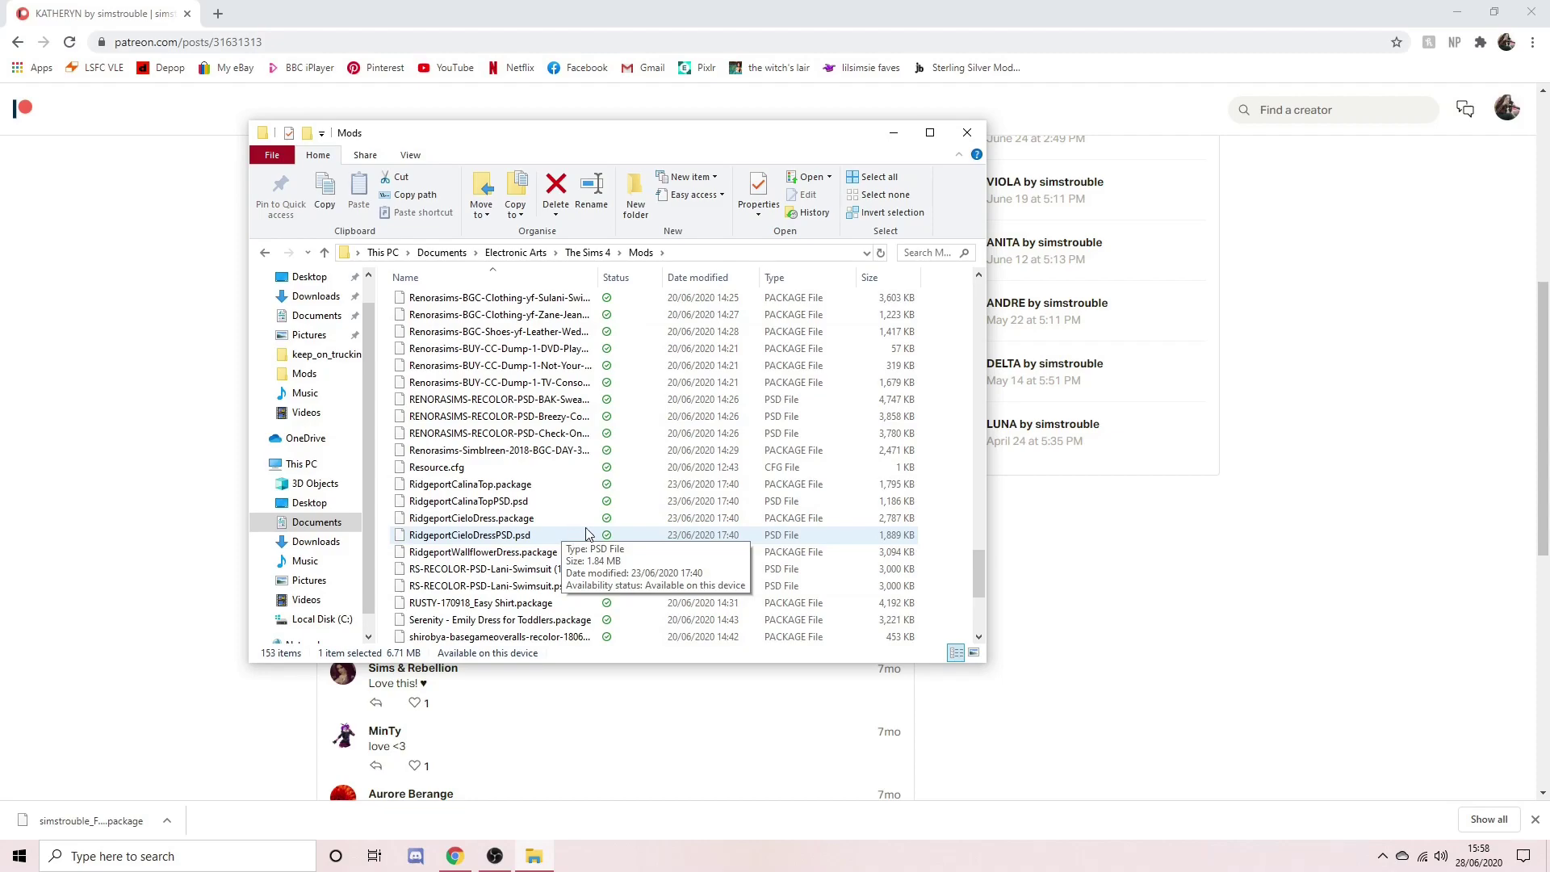
{"action": "left_click", "coordinate": [967, 132]}
{"action": "left_click", "coordinate": [1542, 8]}
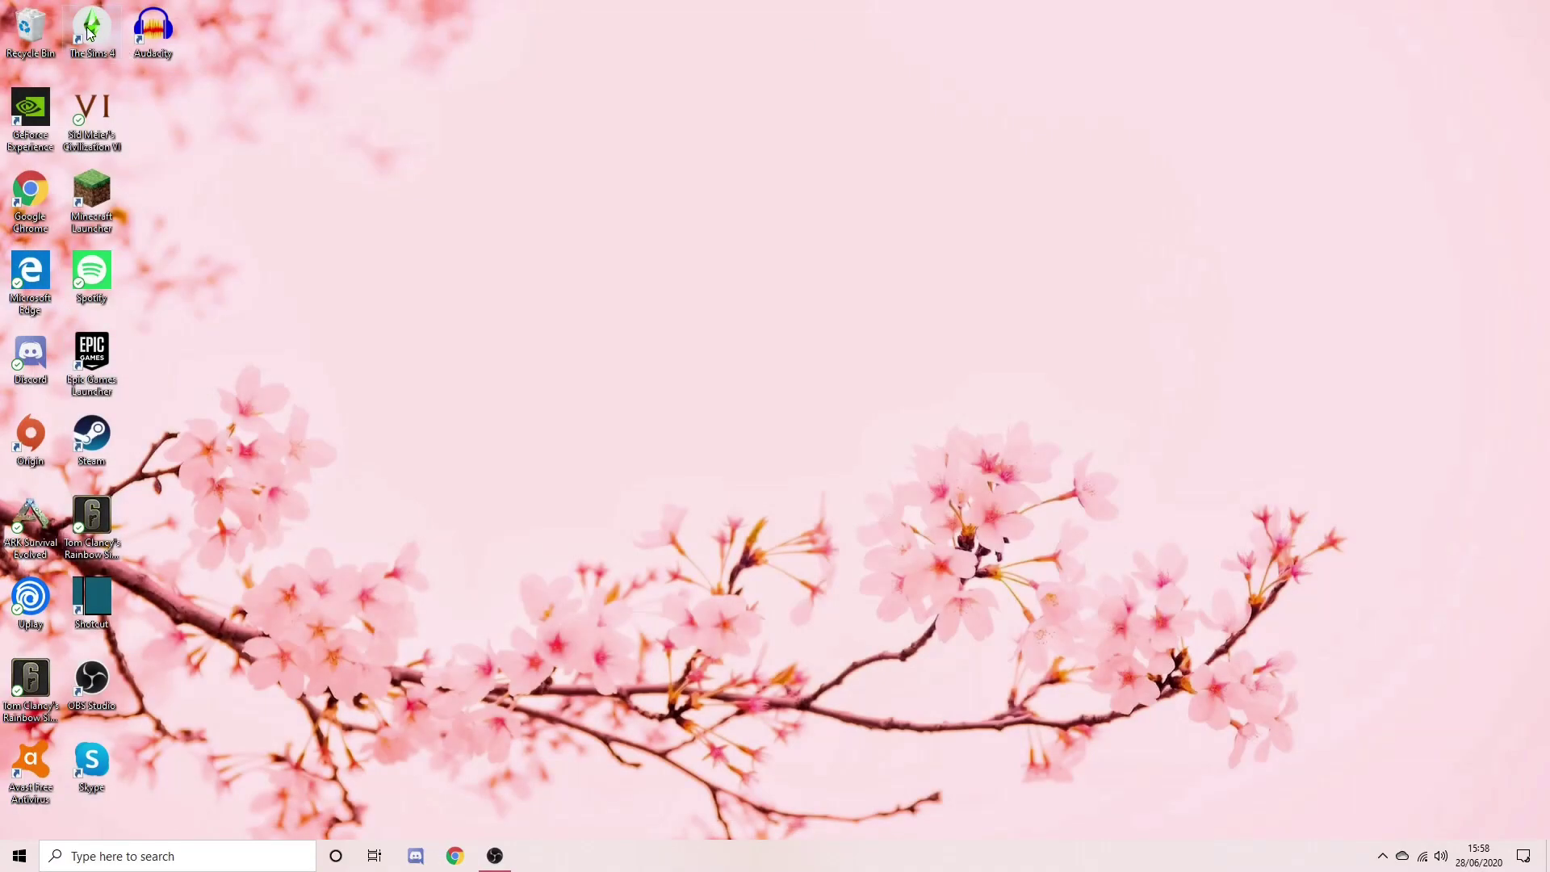
Launch The Sims 4 from the desktop, look through the startup list of custom content and dismiss it.
{"action": "double_click", "coordinate": [90, 33]}
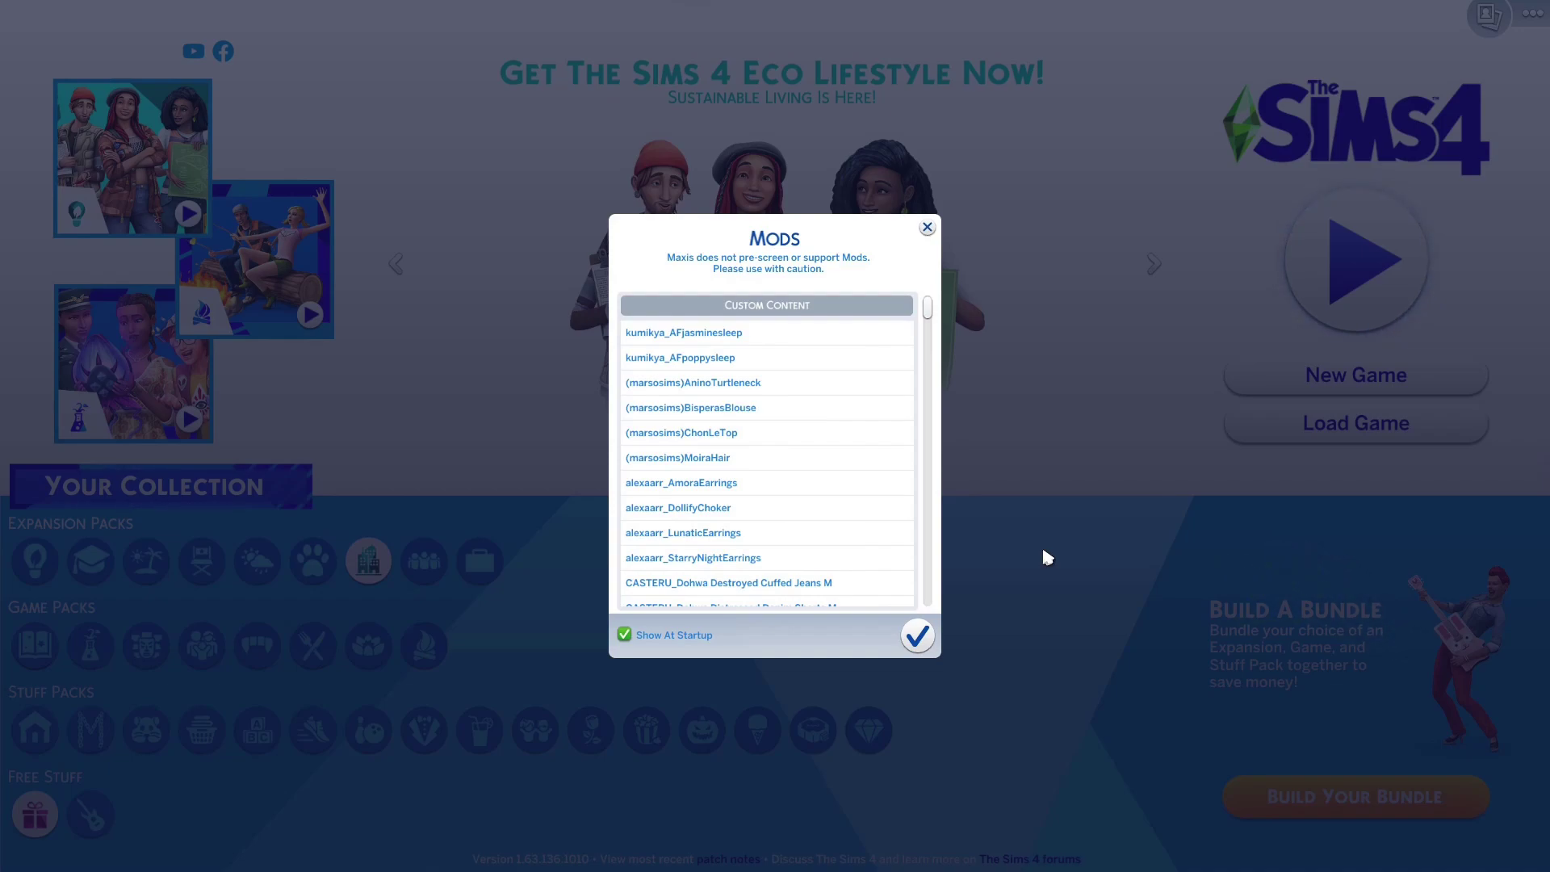
{"action": "scroll", "coordinate": [852, 520], "scroll_direction": "down", "scroll_amount": 10}
{"action": "scroll", "coordinate": [868, 514], "scroll_direction": "up", "scroll_amount": 4}
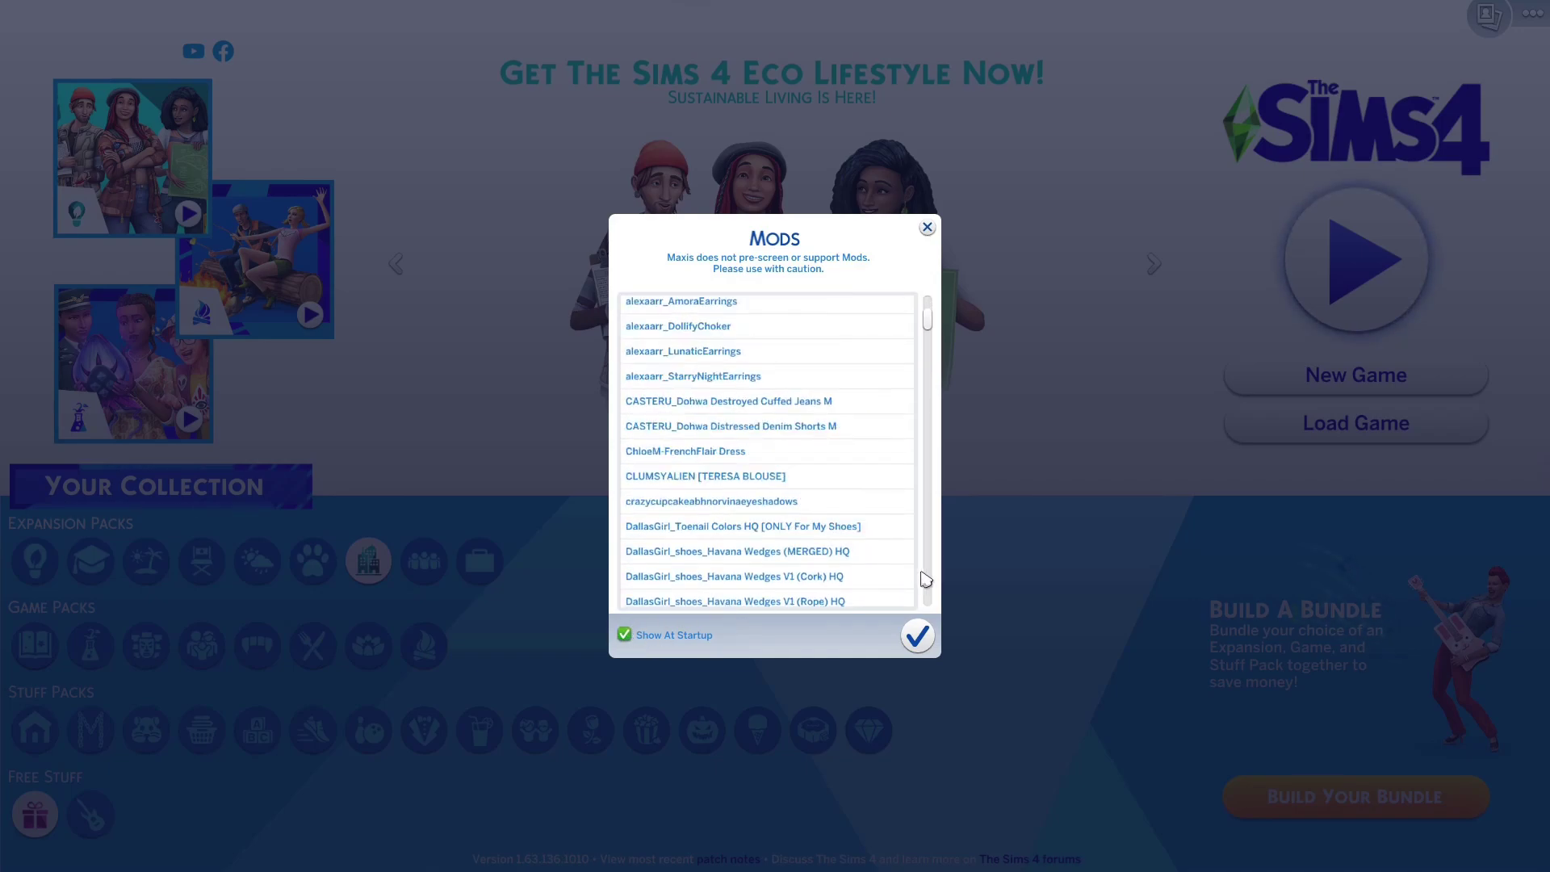
{"action": "scroll", "coordinate": [888, 557], "scroll_direction": "down", "scroll_amount": 3}
{"action": "scroll", "coordinate": [860, 562], "scroll_direction": "up", "scroll_amount": 3}
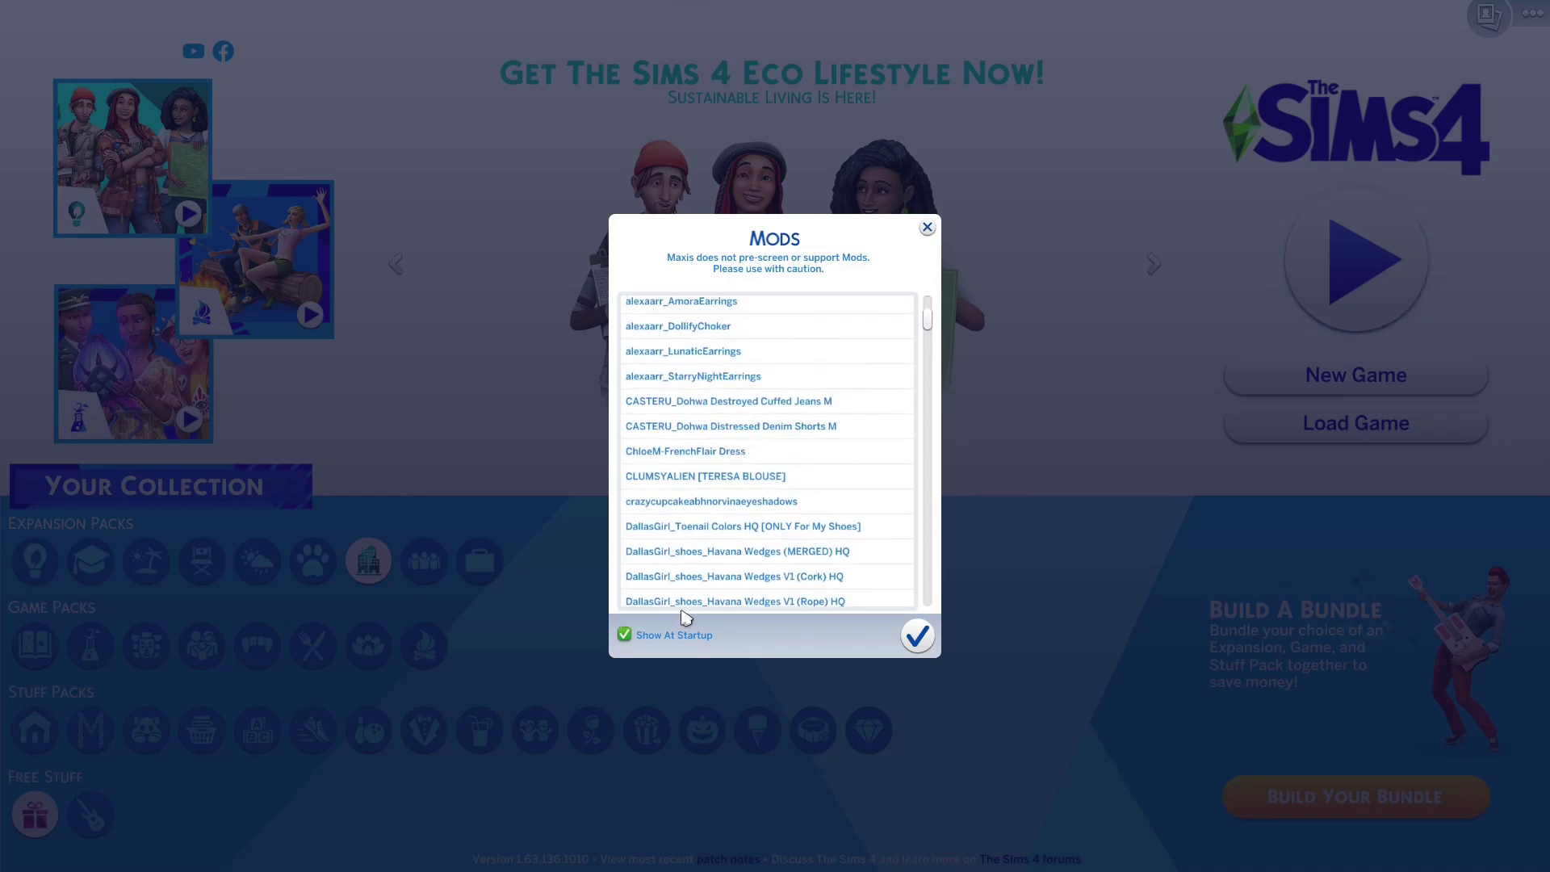
{"action": "left_click", "coordinate": [918, 636]}
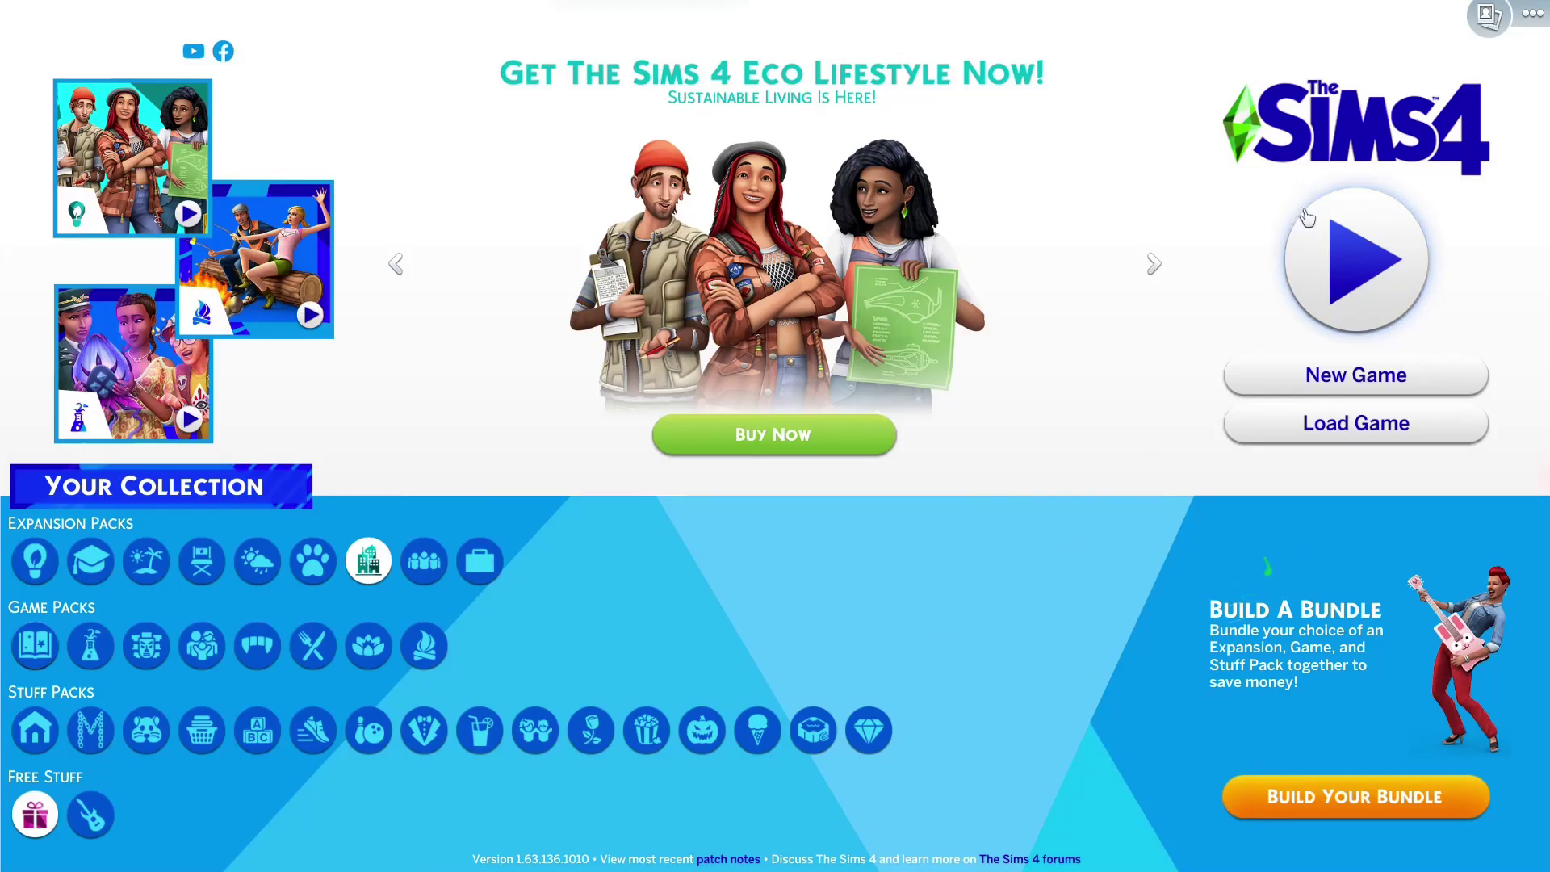
Check the Enable Custom Content and Mods and Script Mods Allowed settings in the Other game options, and return to the main menu.
{"action": "left_click", "coordinate": [1532, 13]}
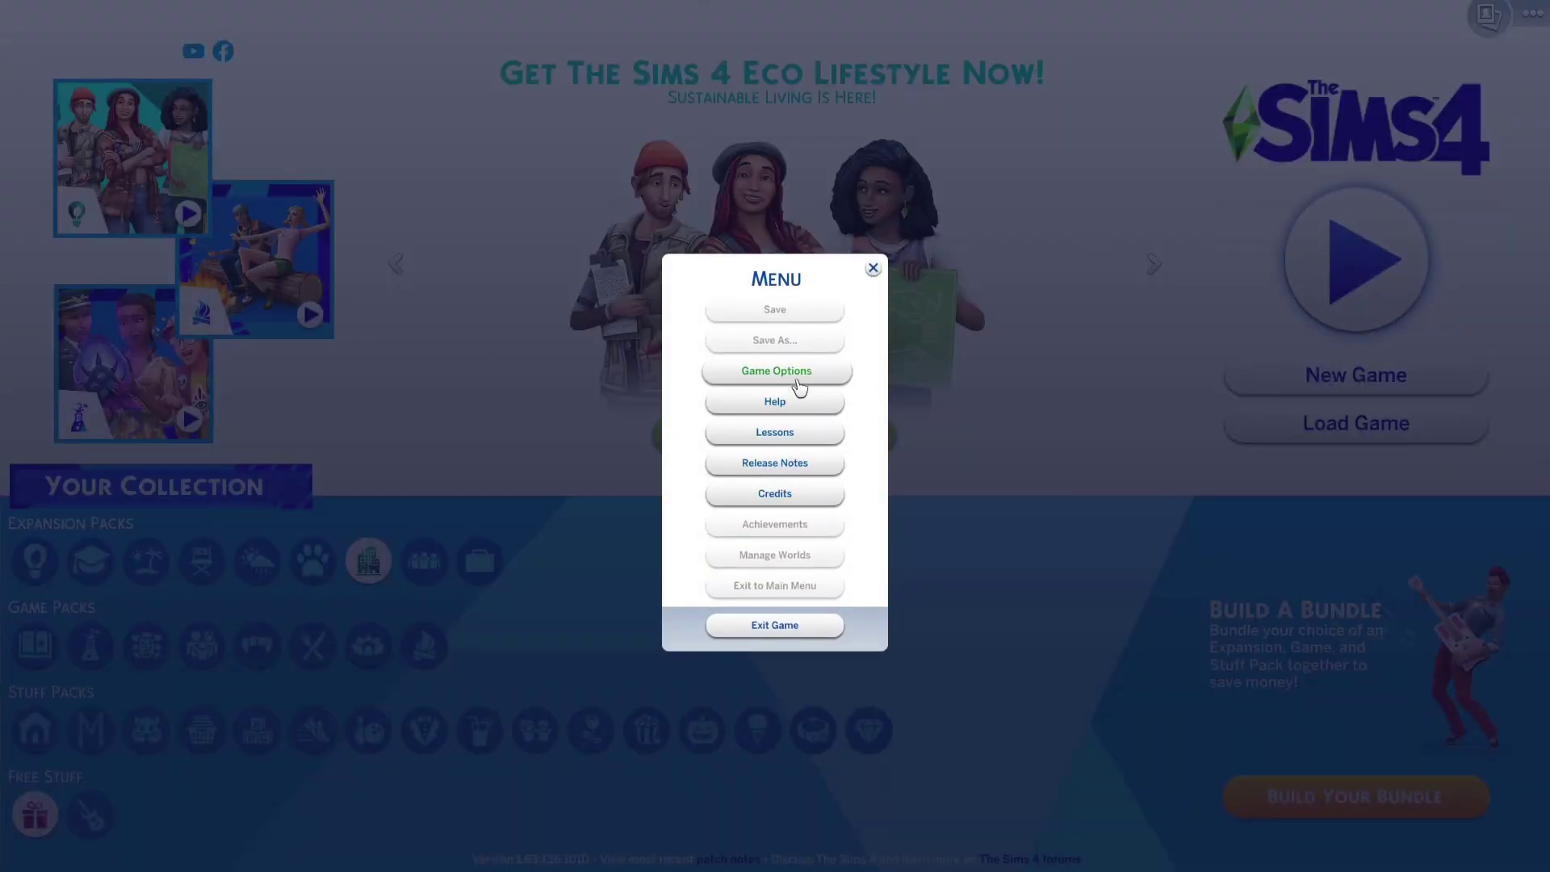
{"action": "left_click", "coordinate": [751, 373]}
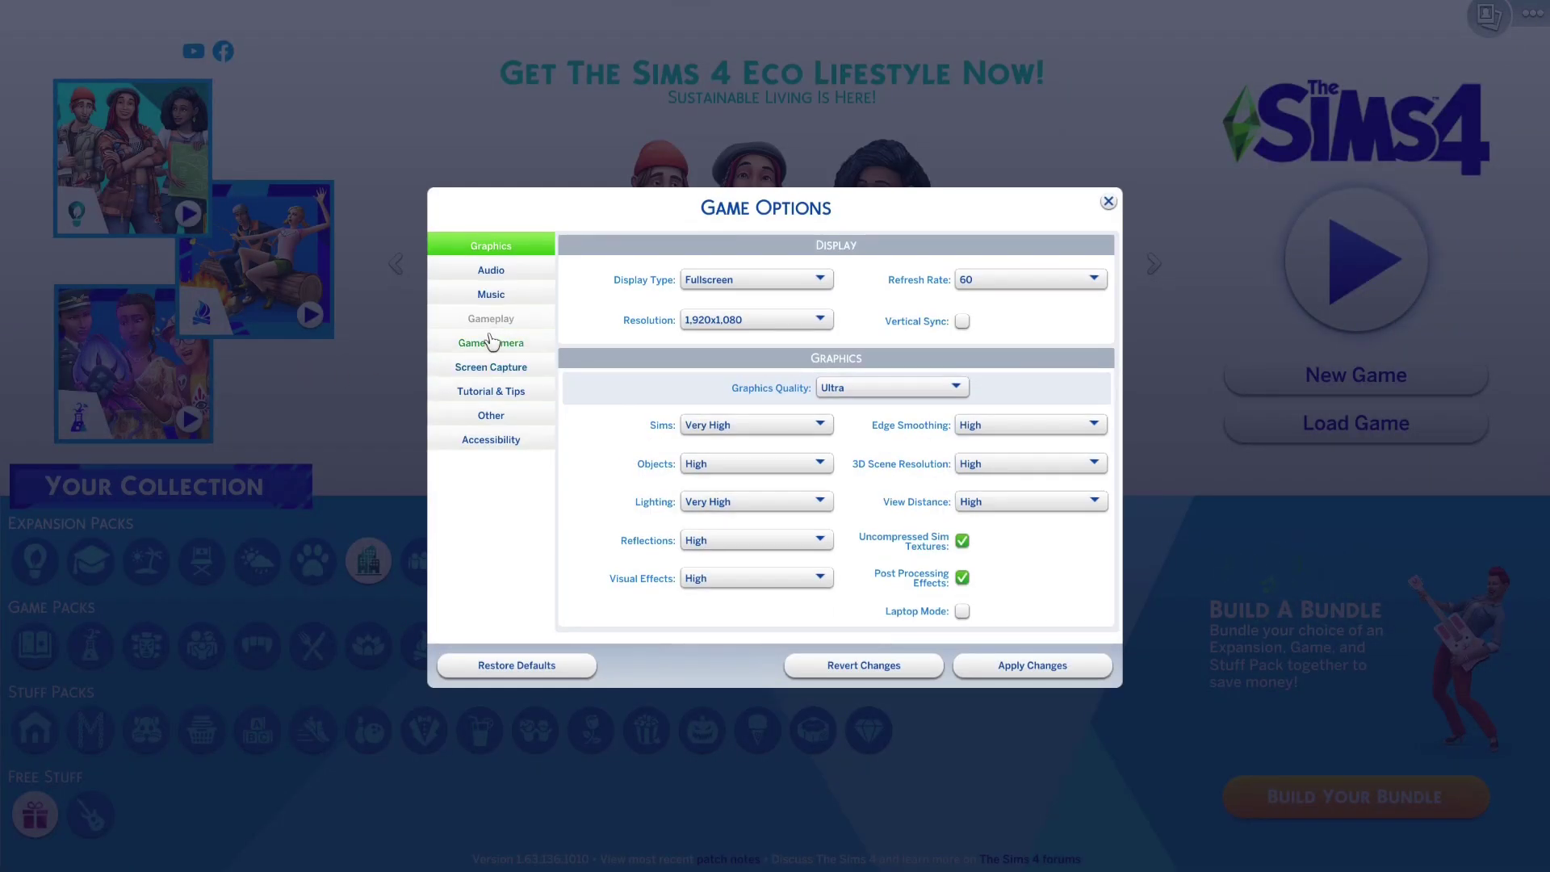
{"action": "left_click", "coordinate": [492, 416]}
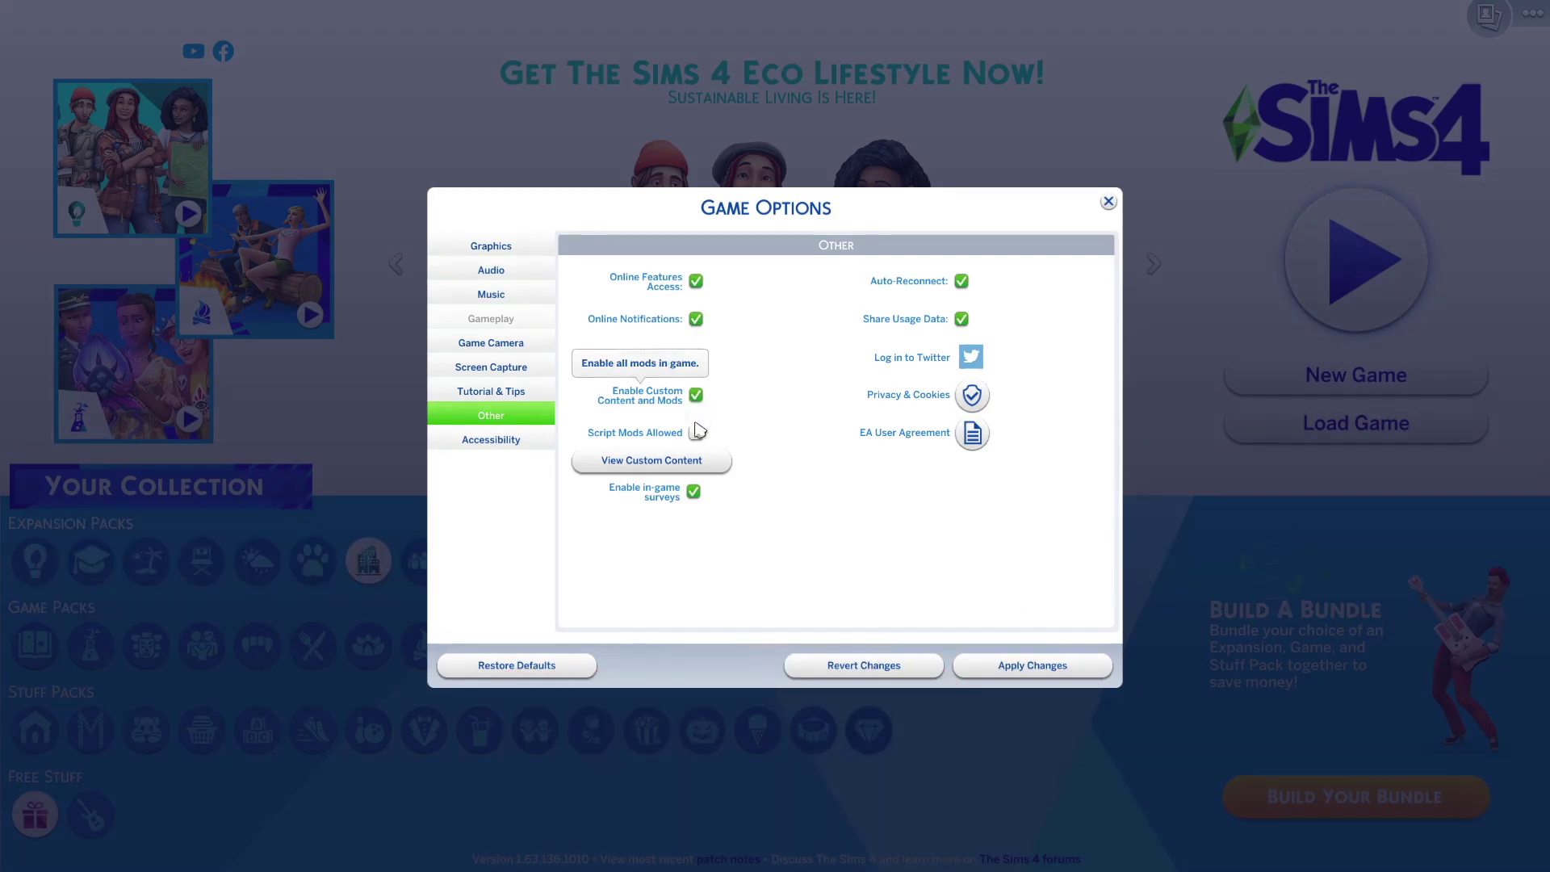
{"action": "left_click", "coordinate": [696, 436]}
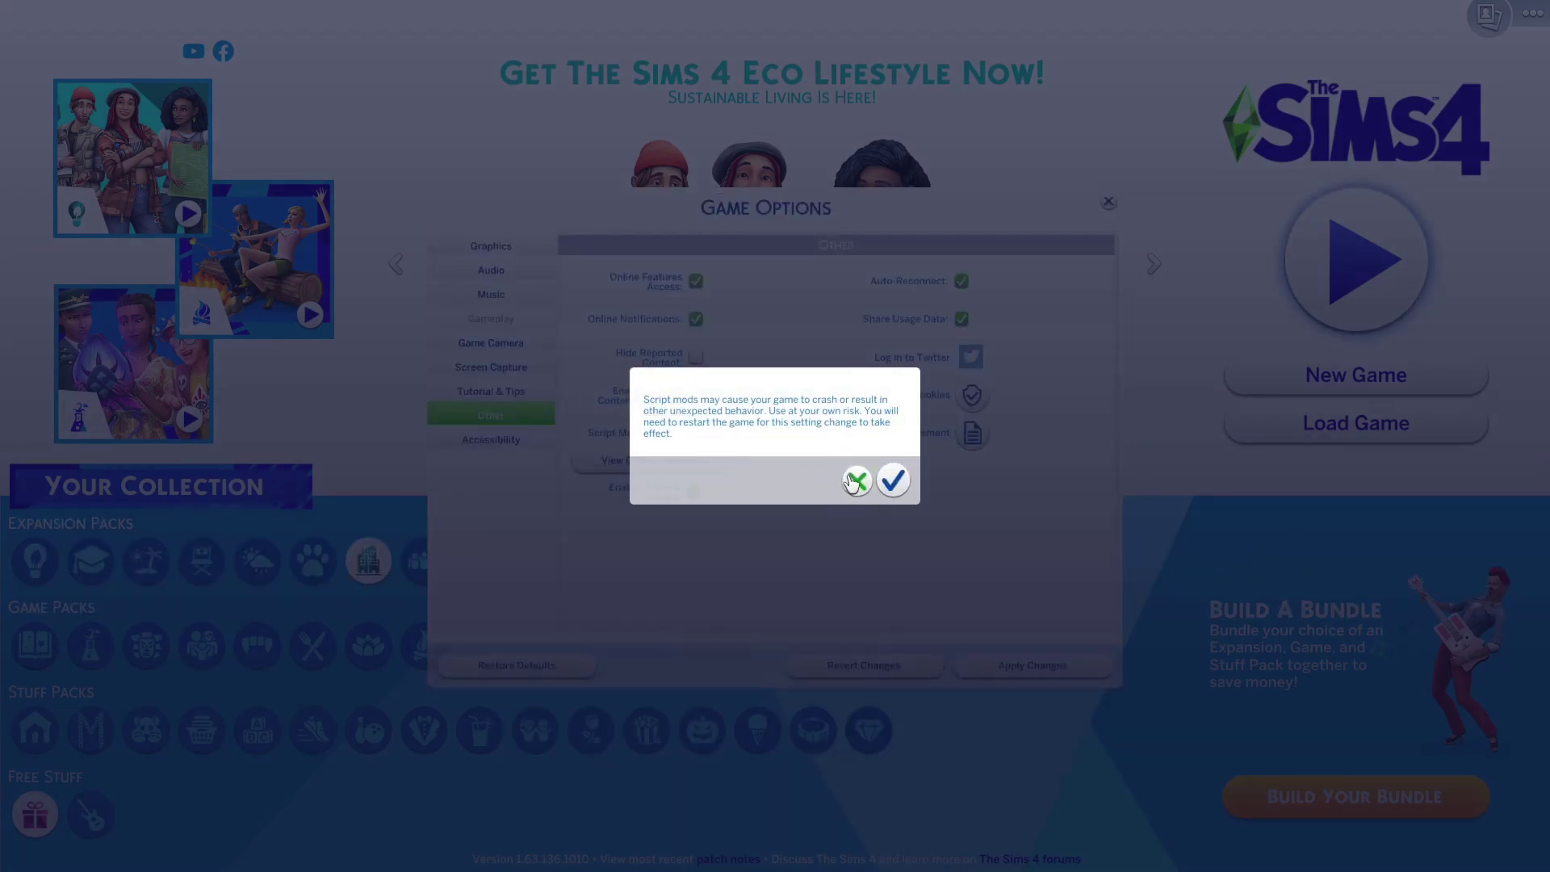
{"action": "left_click", "coordinate": [857, 482]}
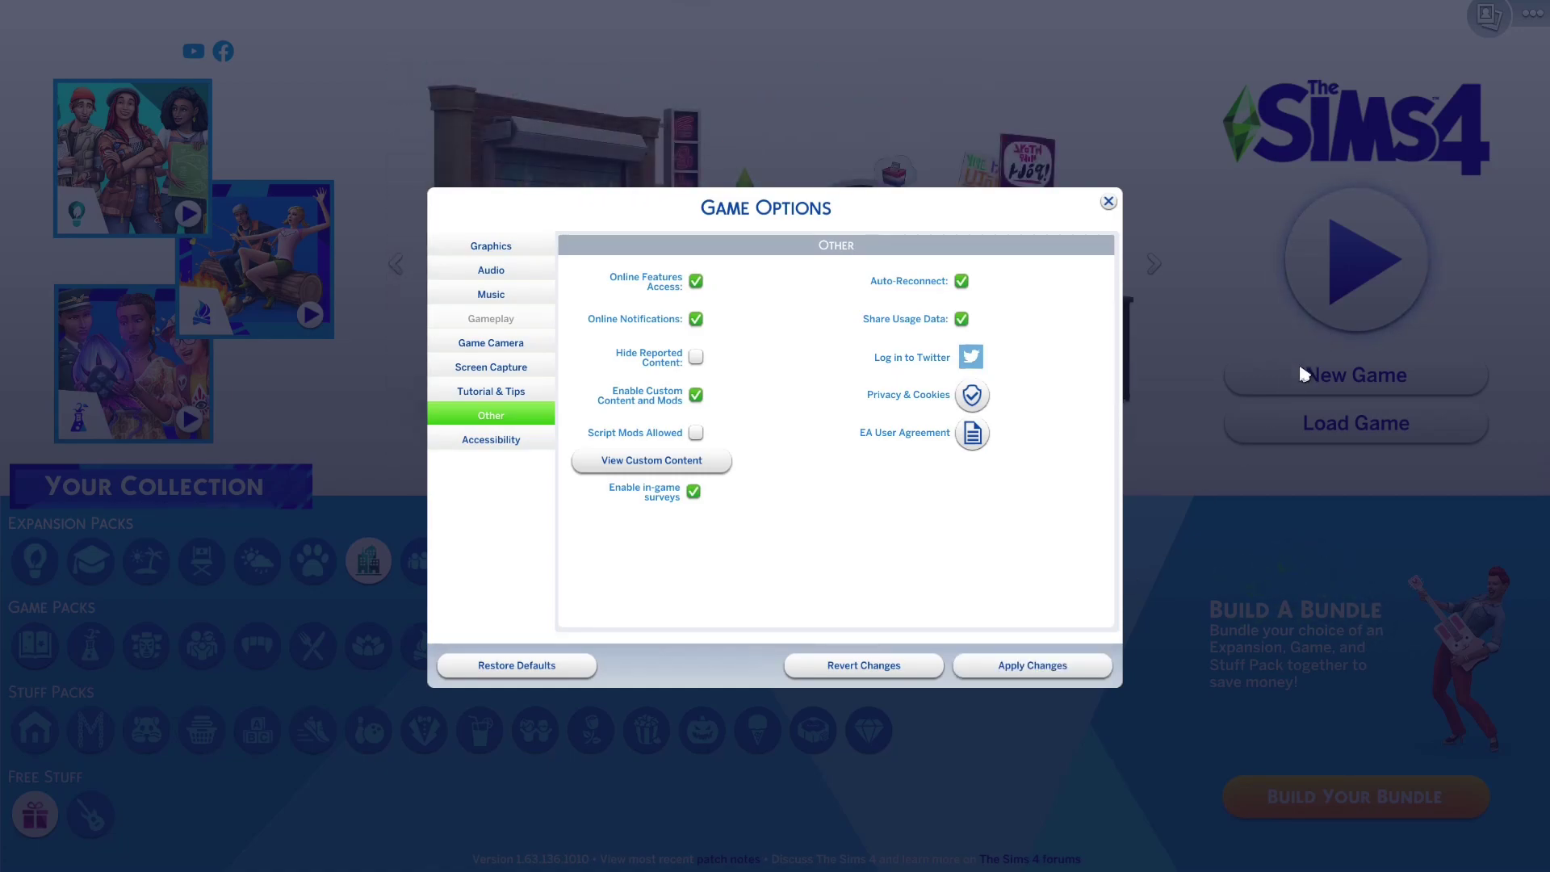
{"action": "left_click", "coordinate": [1107, 201]}
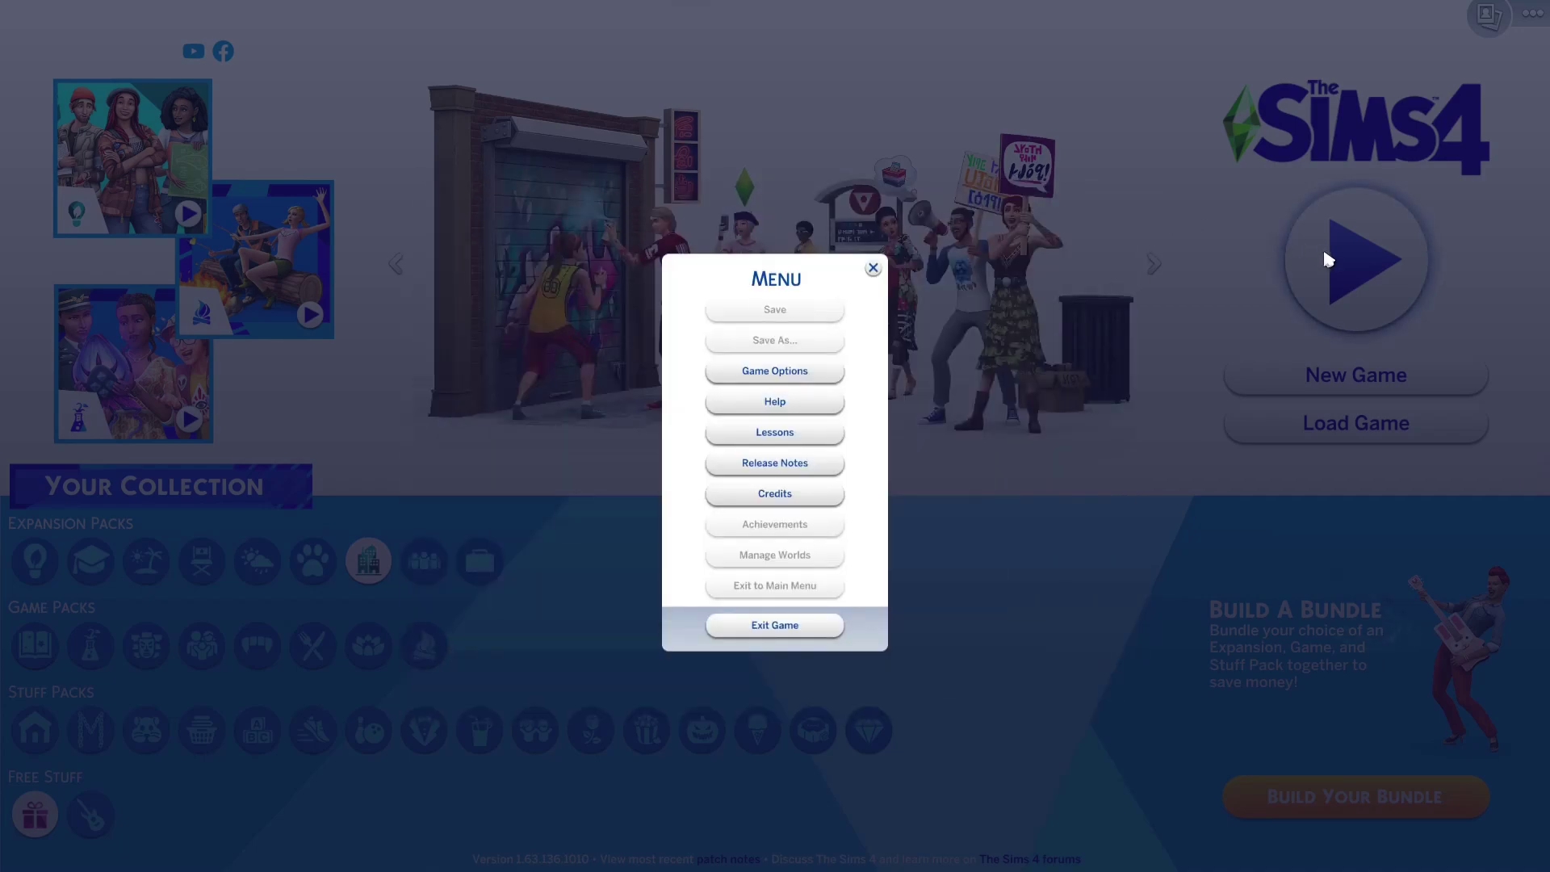
{"action": "left_click", "coordinate": [871, 267]}
Start a new game, decline the personality quiz and browse the feminine hairstyles for the Katheryn hair.
{"action": "left_click", "coordinate": [1399, 384]}
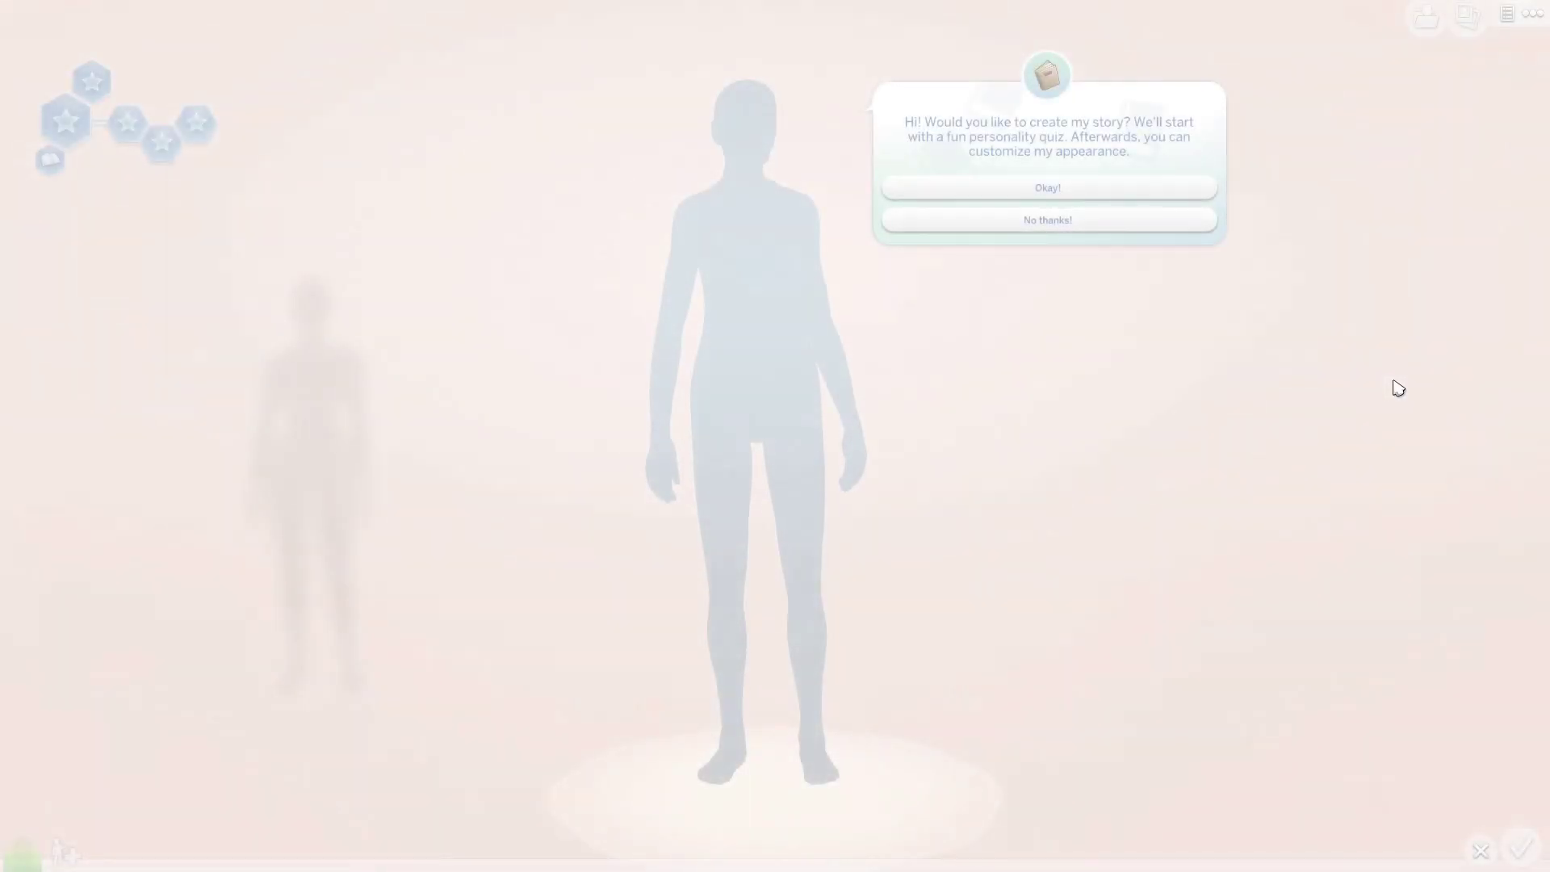
{"action": "left_click", "coordinate": [1048, 220]}
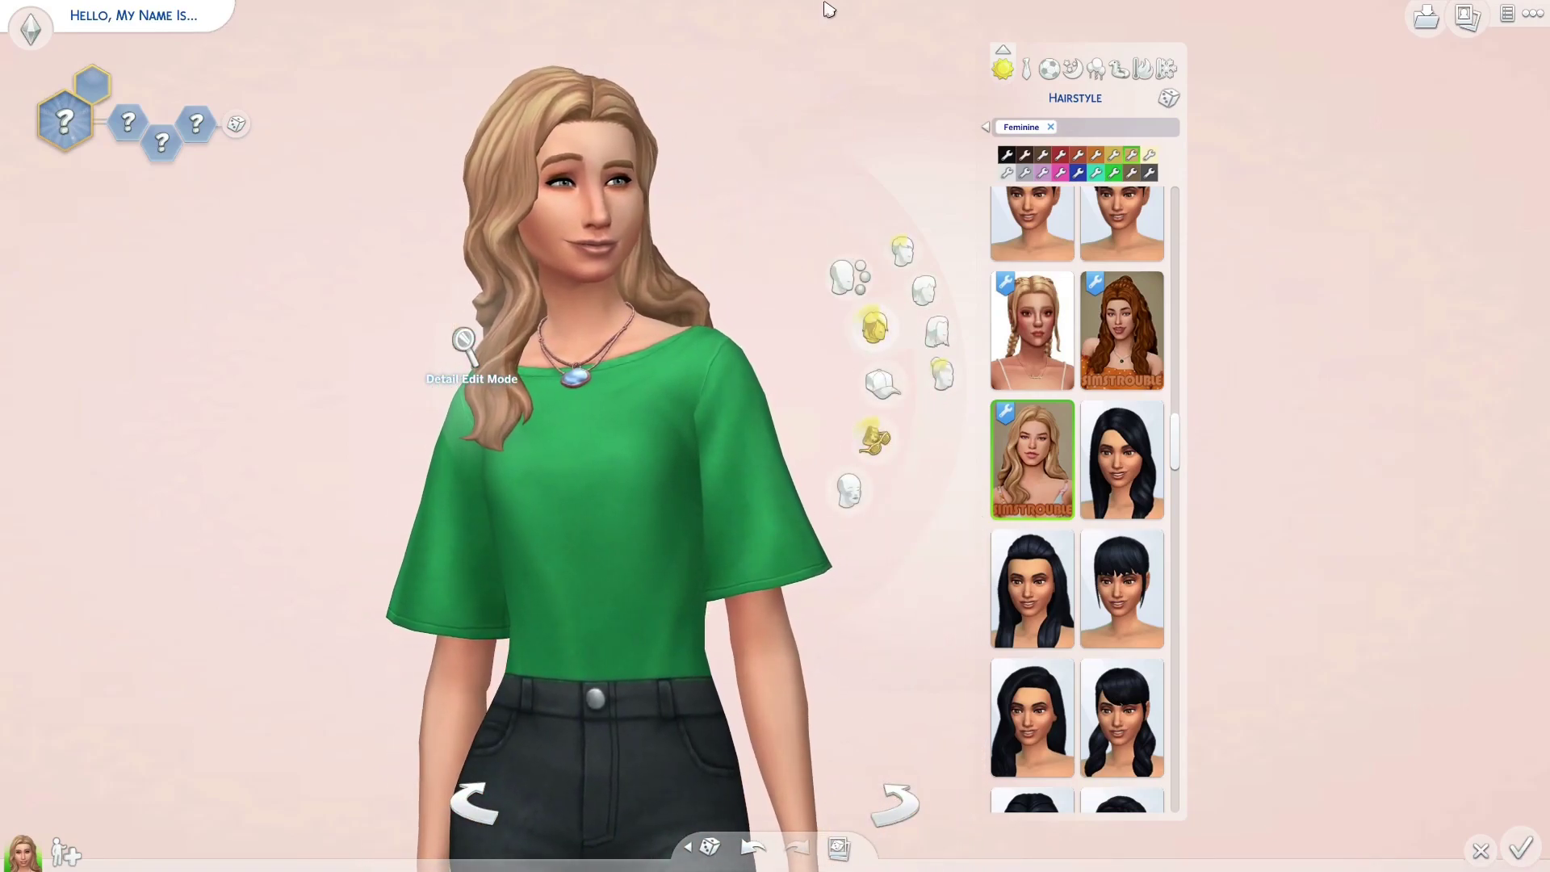
{"action": "scroll", "coordinate": [1077, 372], "scroll_direction": "up", "scroll_amount": 2}
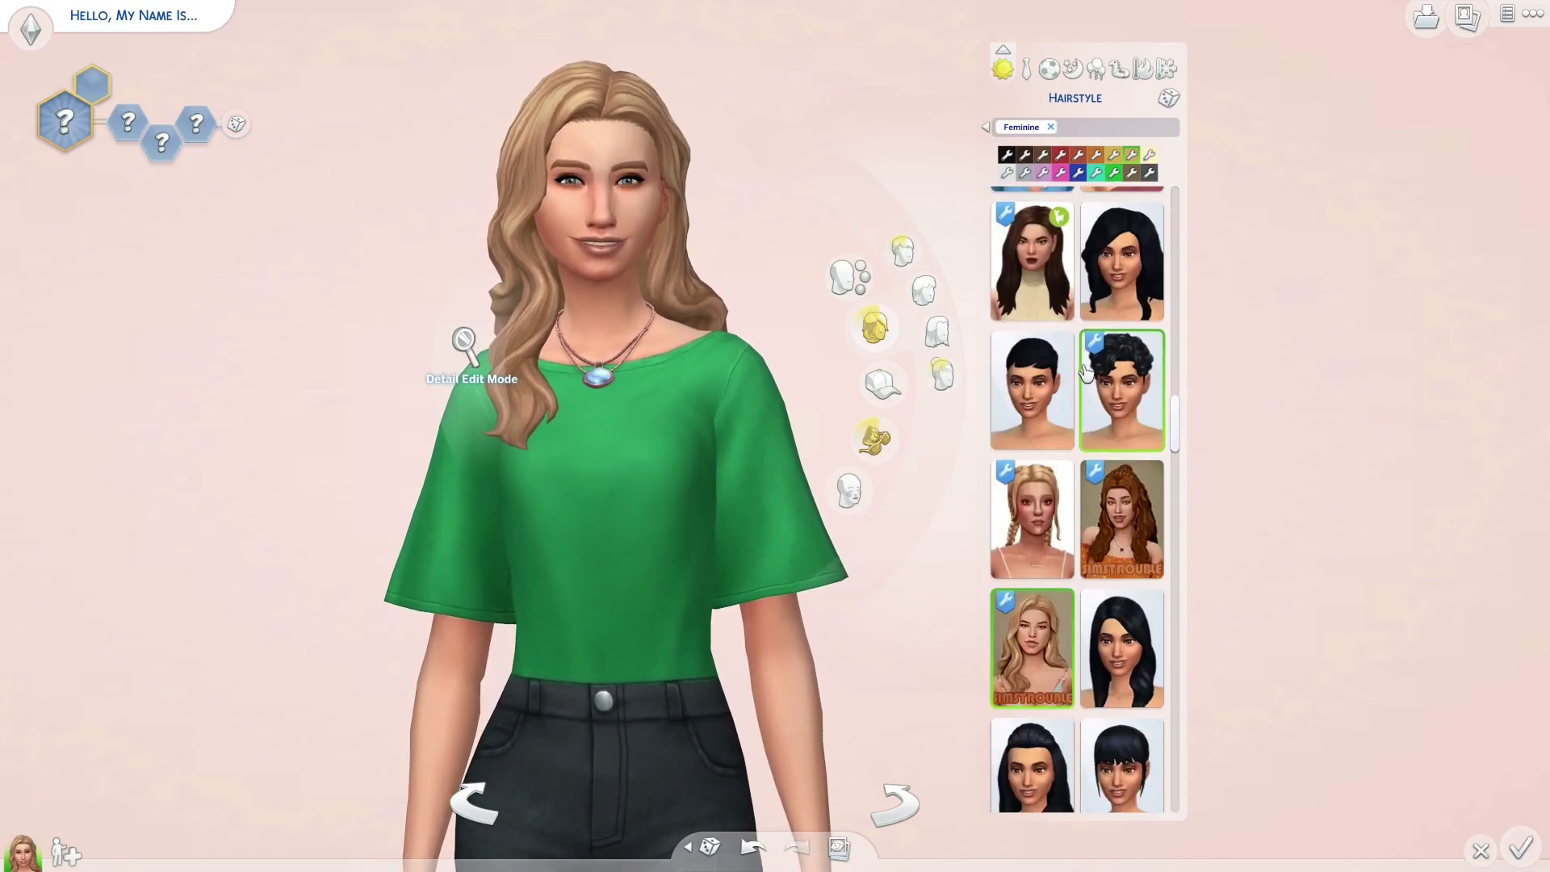